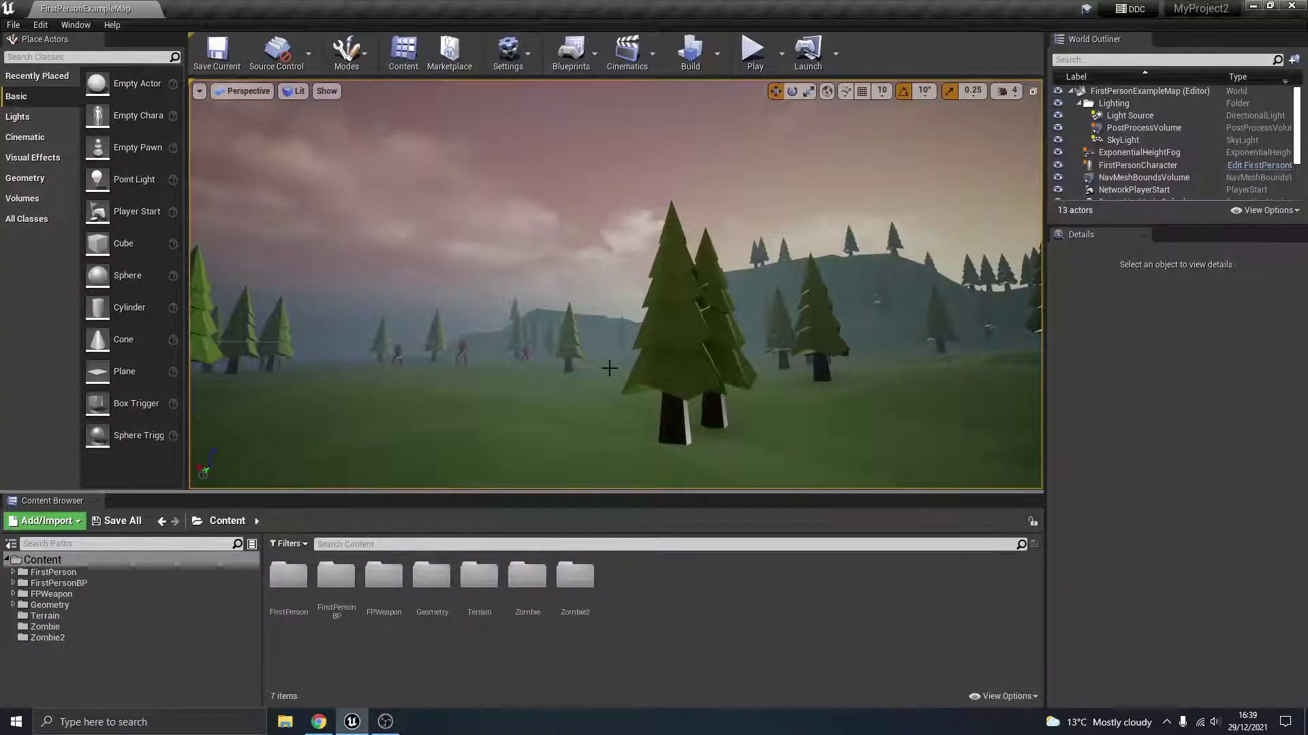
Play the level, fire several projectiles to examine how they travel, and stop the play session
{"action": "key", "text": "a"}
{"action": "right_click_drag", "start_coordinate": [635, 352], "coordinate": [595, 344]}
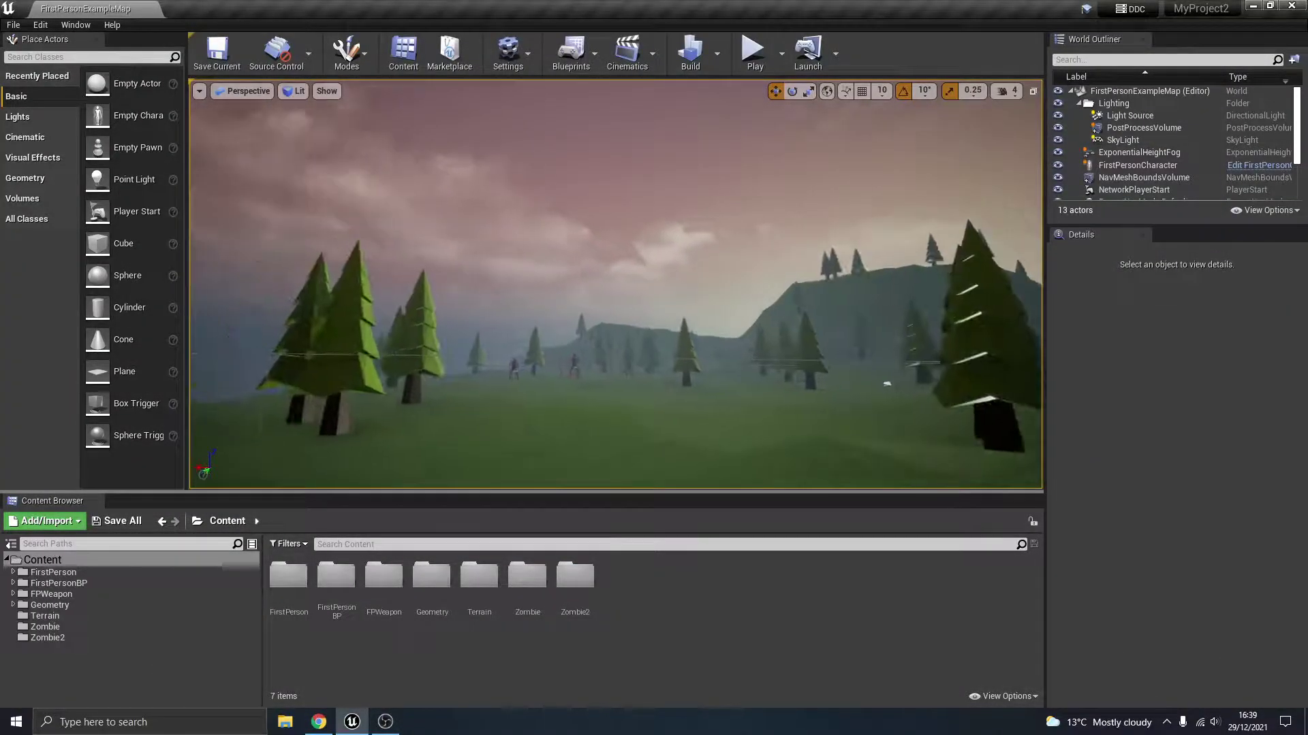
{"action": "left_click", "coordinate": [752, 51]}
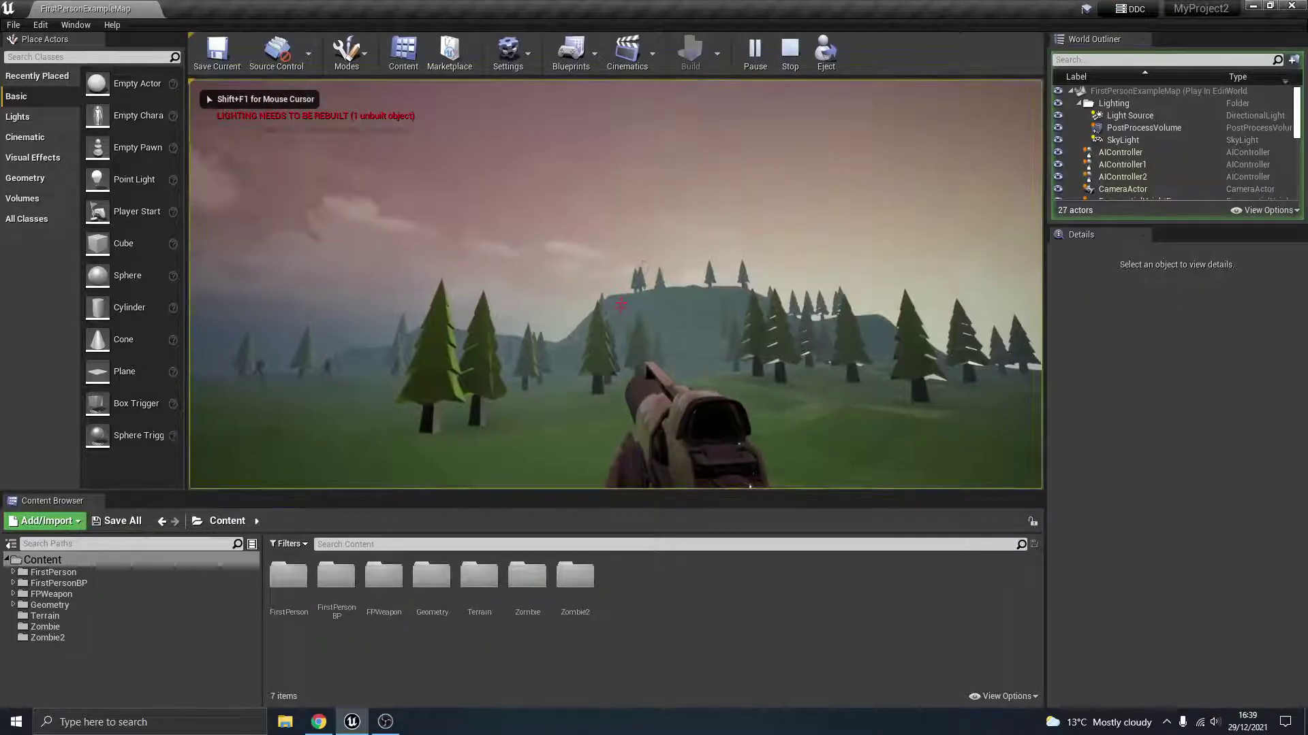
{"action": "left_click", "coordinate": [620, 302]}
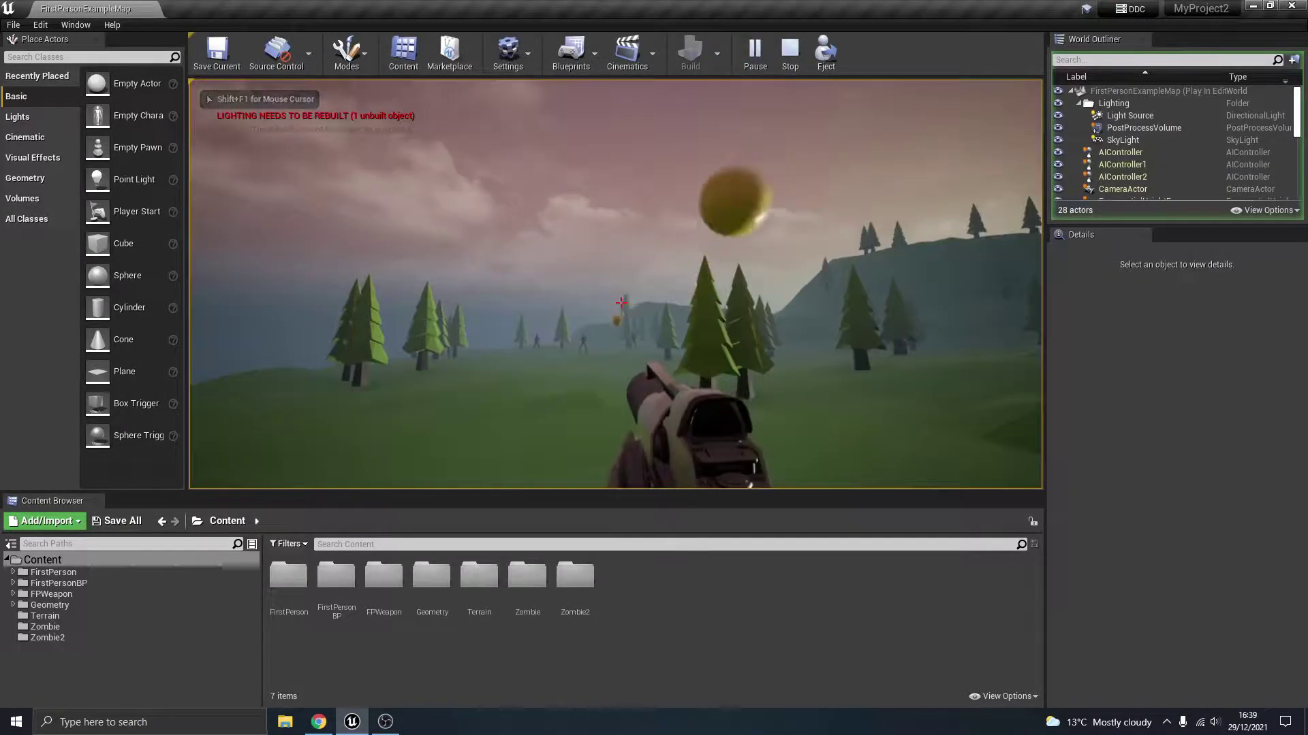
{"action": "left_click", "coordinate": [621, 303]}
{"action": "left_click", "coordinate": [620, 302]}
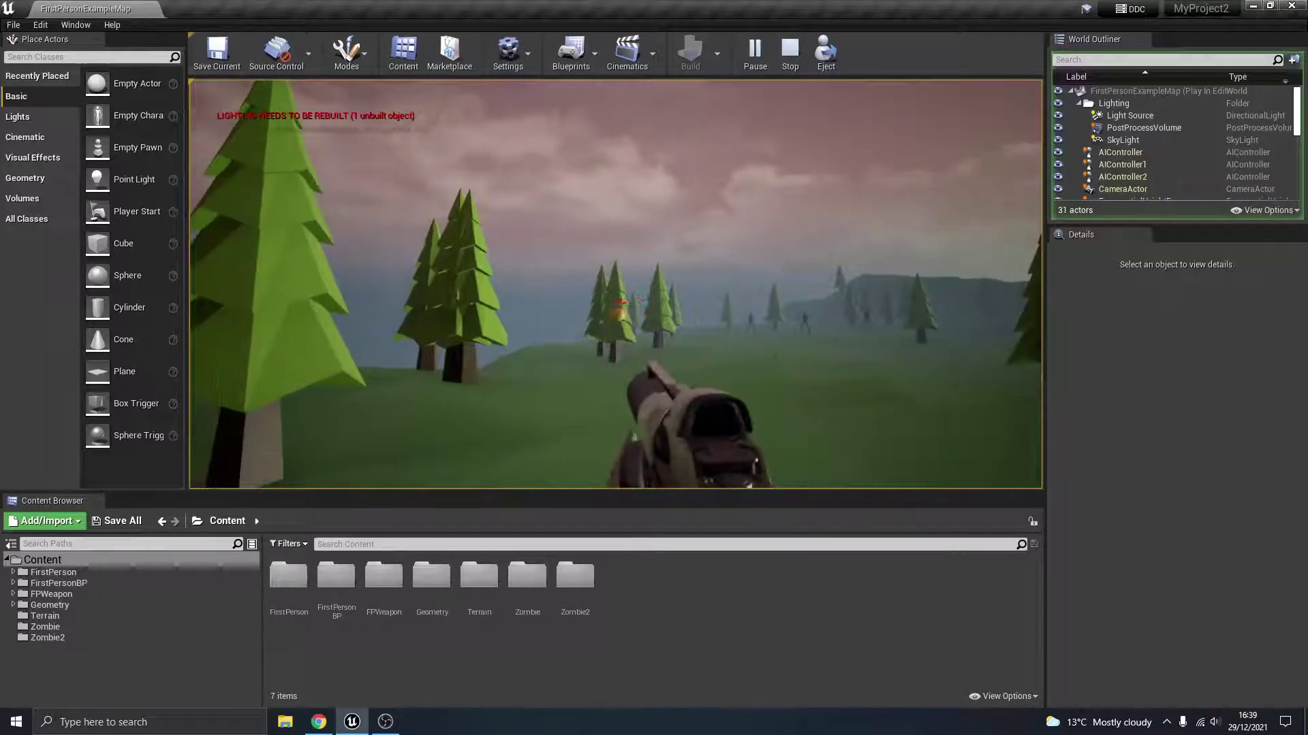
{"action": "left_click", "coordinate": [621, 303]}
{"action": "left_click", "coordinate": [620, 302]}
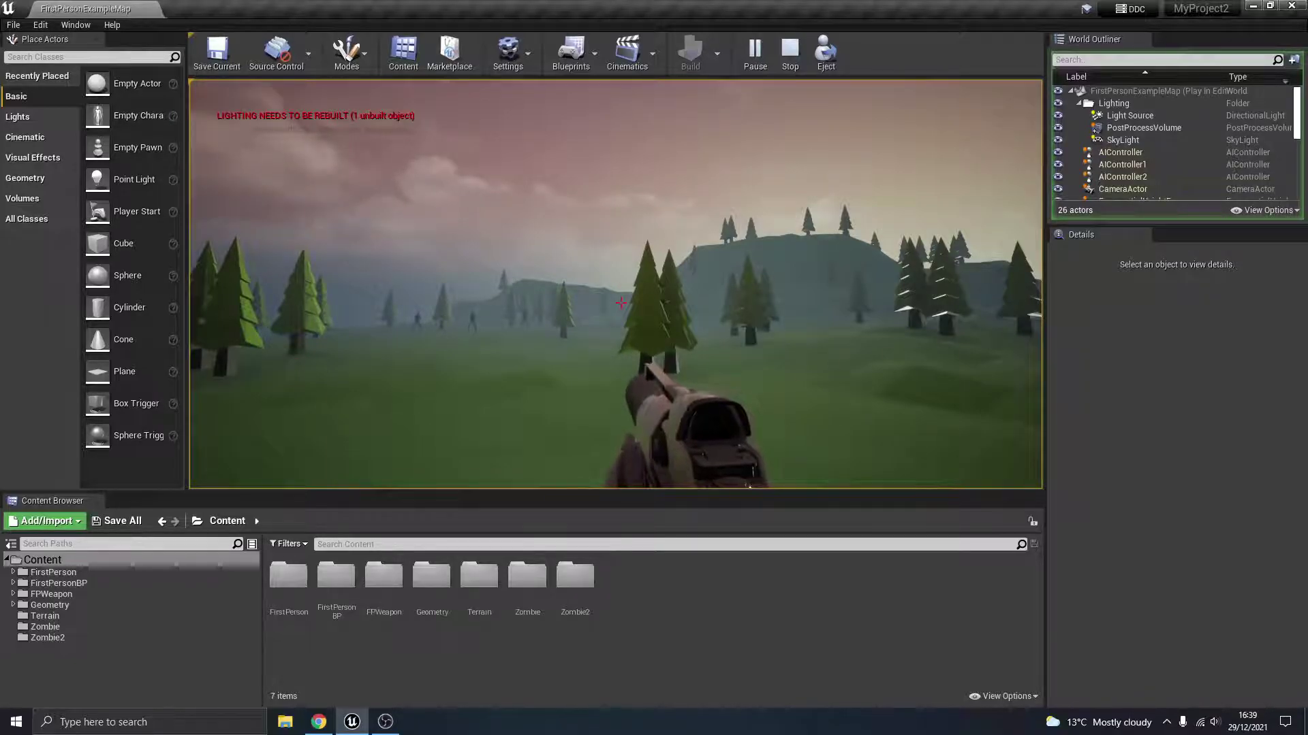
{"action": "left_click", "coordinate": [621, 303]}
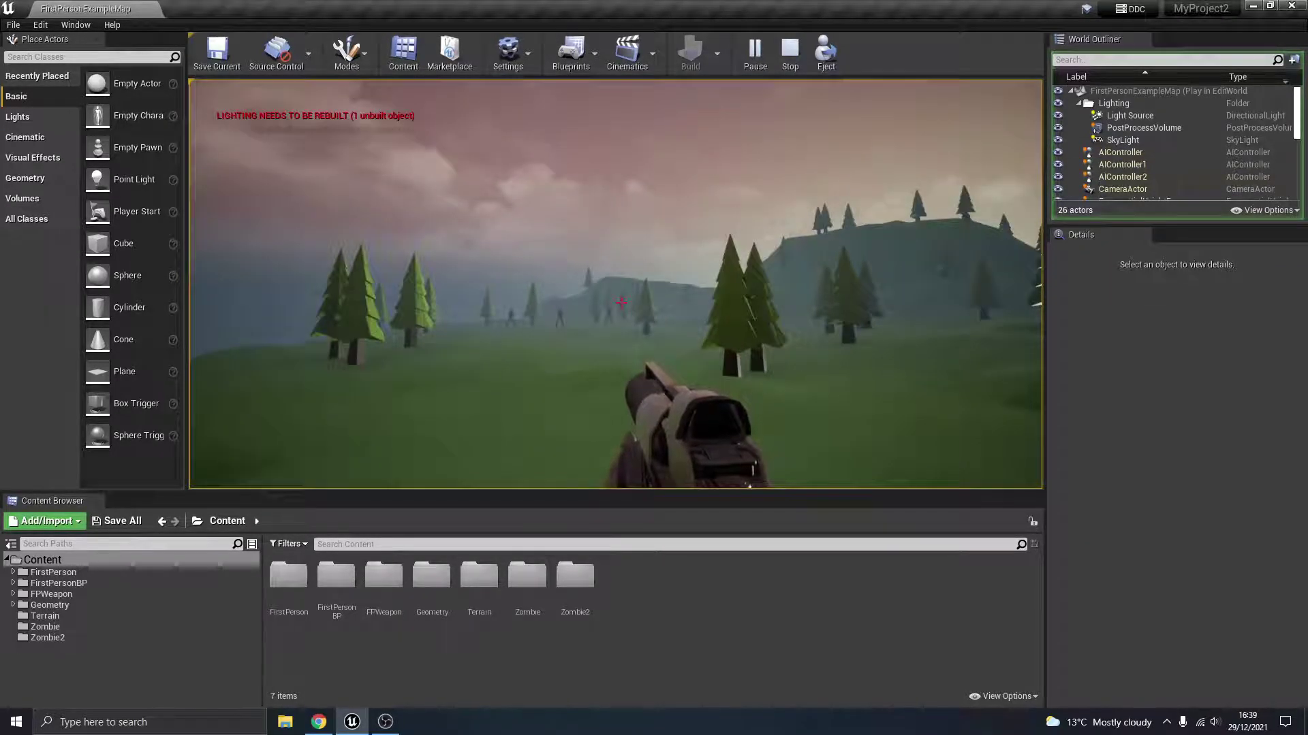
{"action": "key", "text": "Escape"}
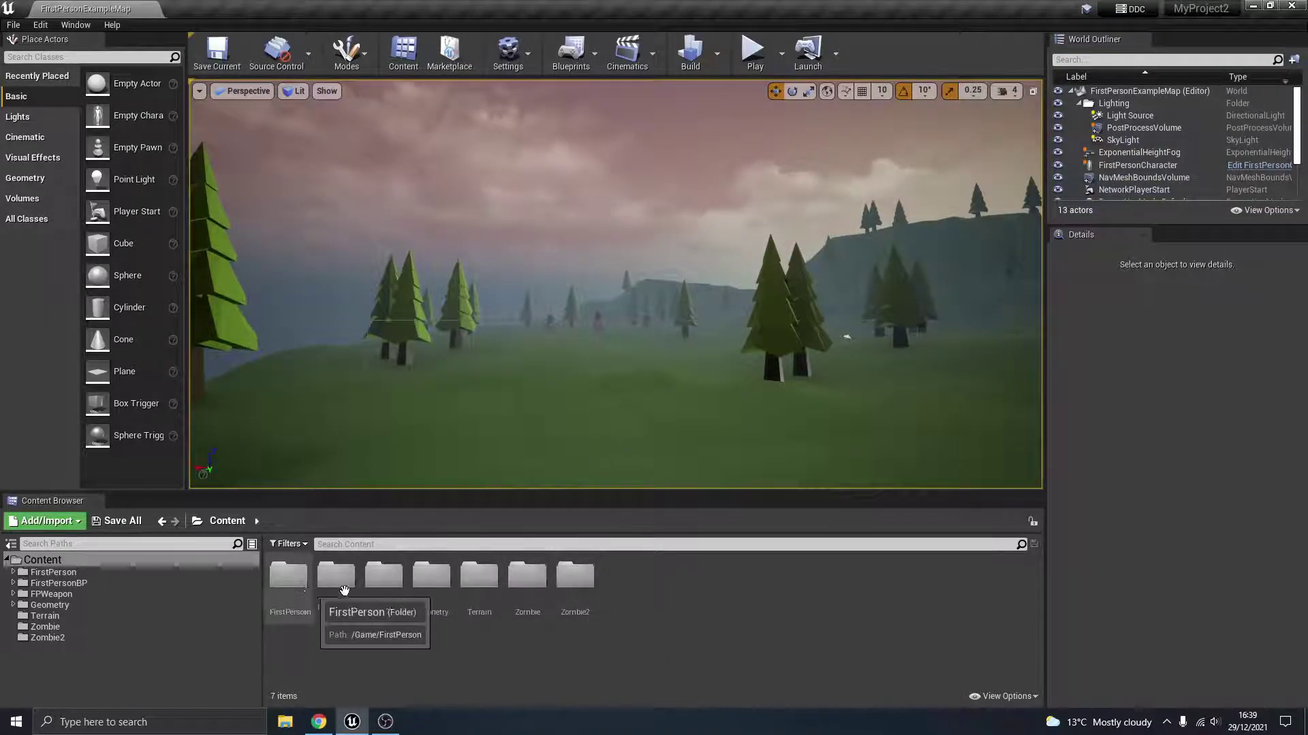
Open the FirstPersonProjectile blueprint from FirstPersonBP/Blueprints and show its 3D preview
{"action": "left_click", "coordinate": [48, 582]}
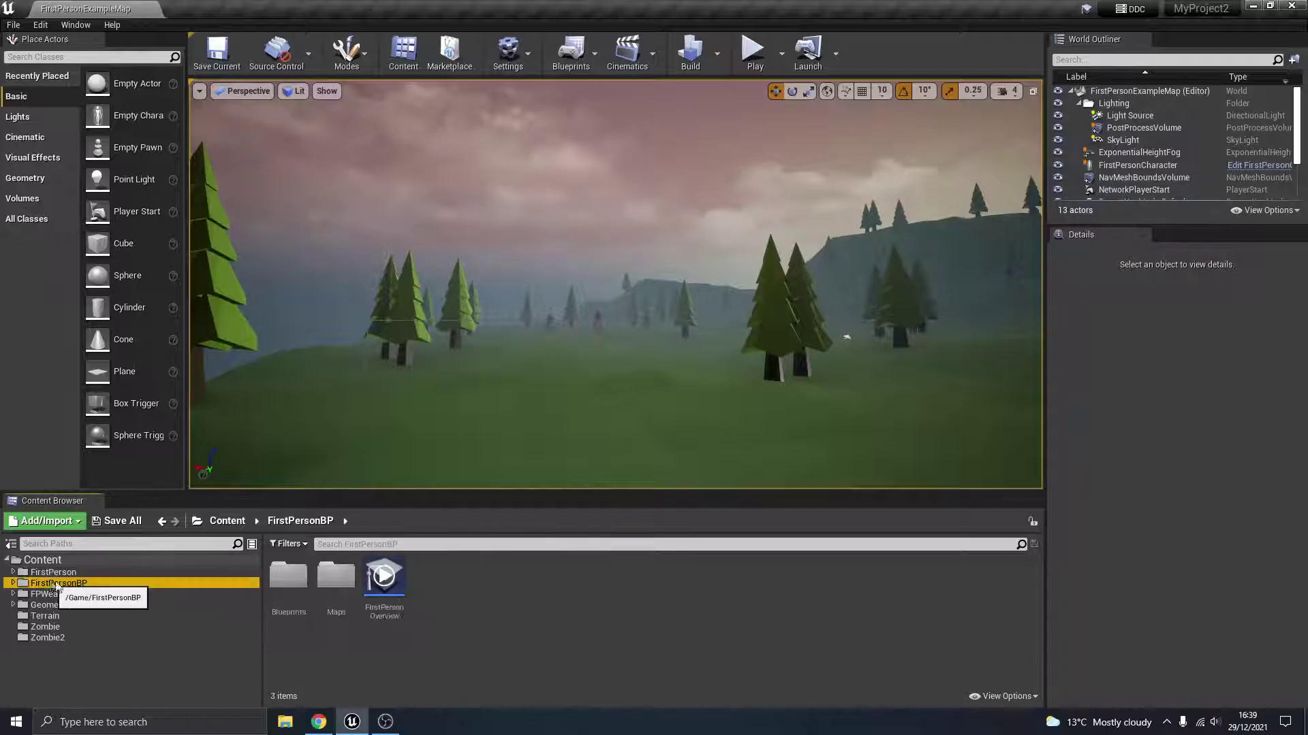
{"action": "double_click", "coordinate": [291, 596]}
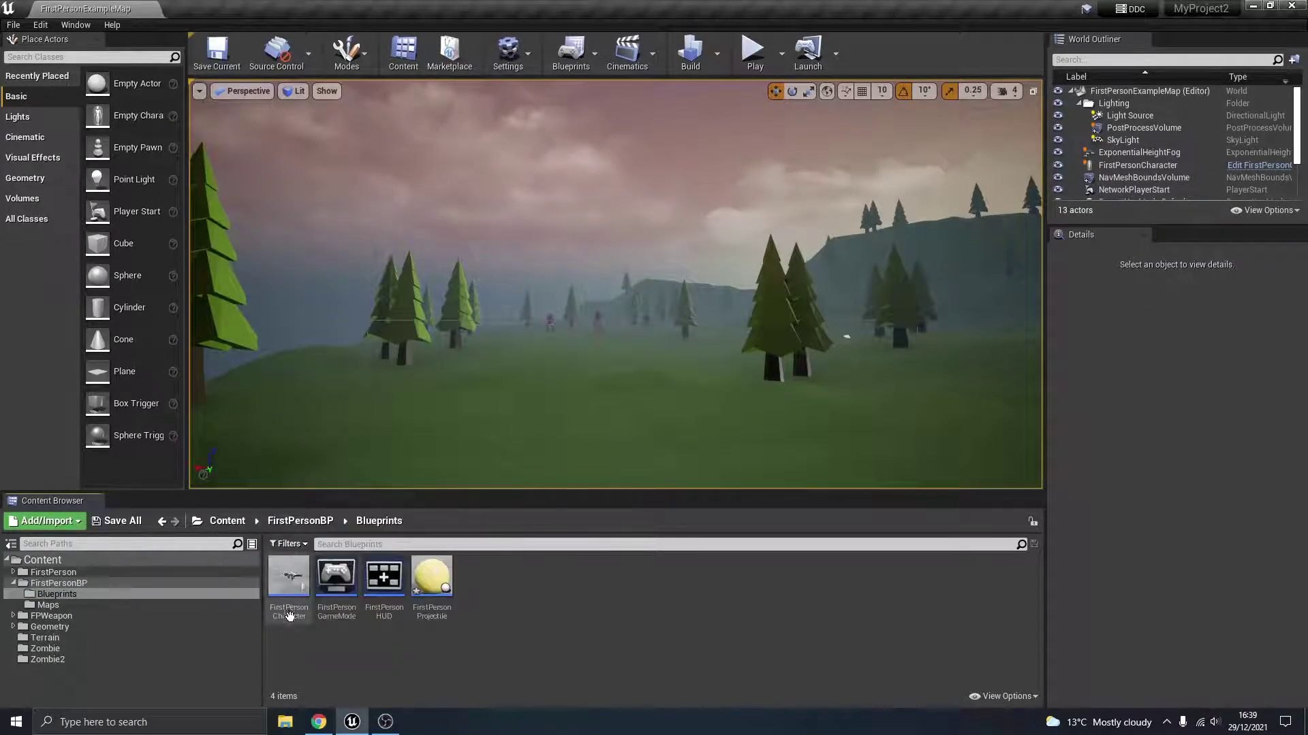
{"action": "mouse_move", "coordinate": [432, 578]}
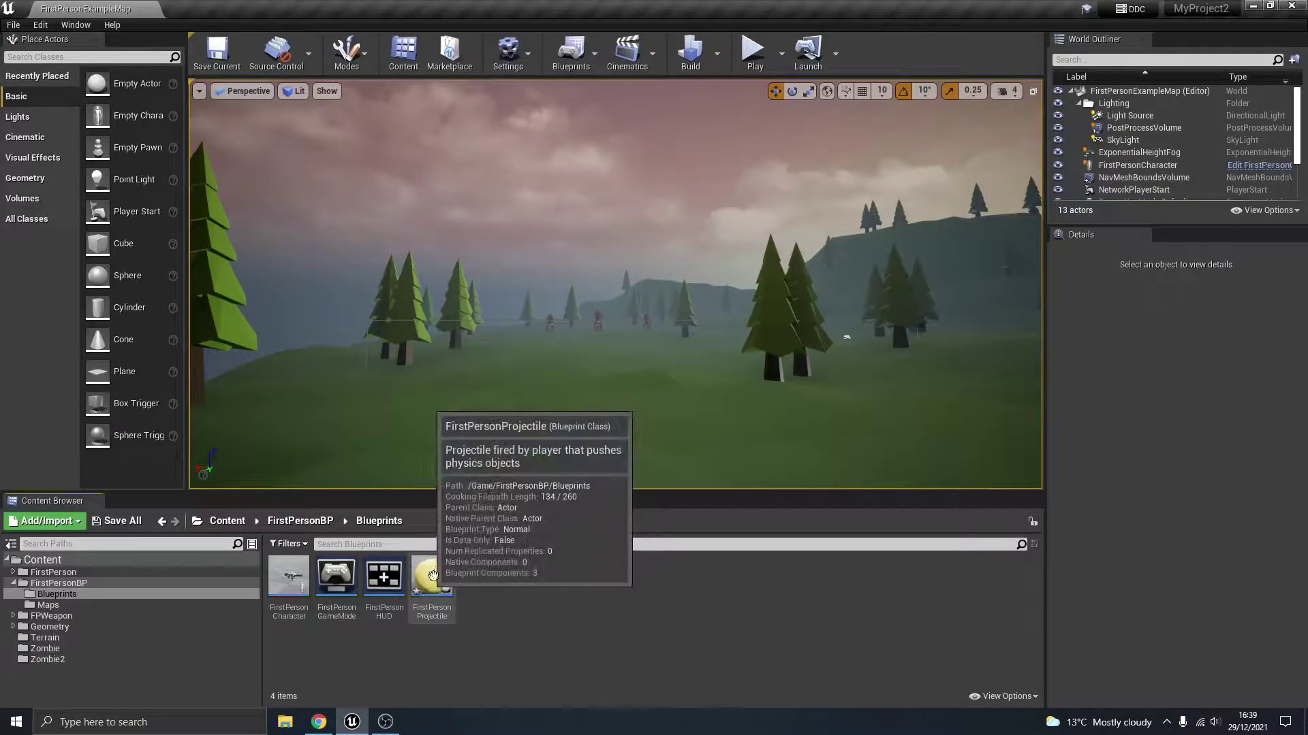
{"action": "double_click", "coordinate": [432, 578]}
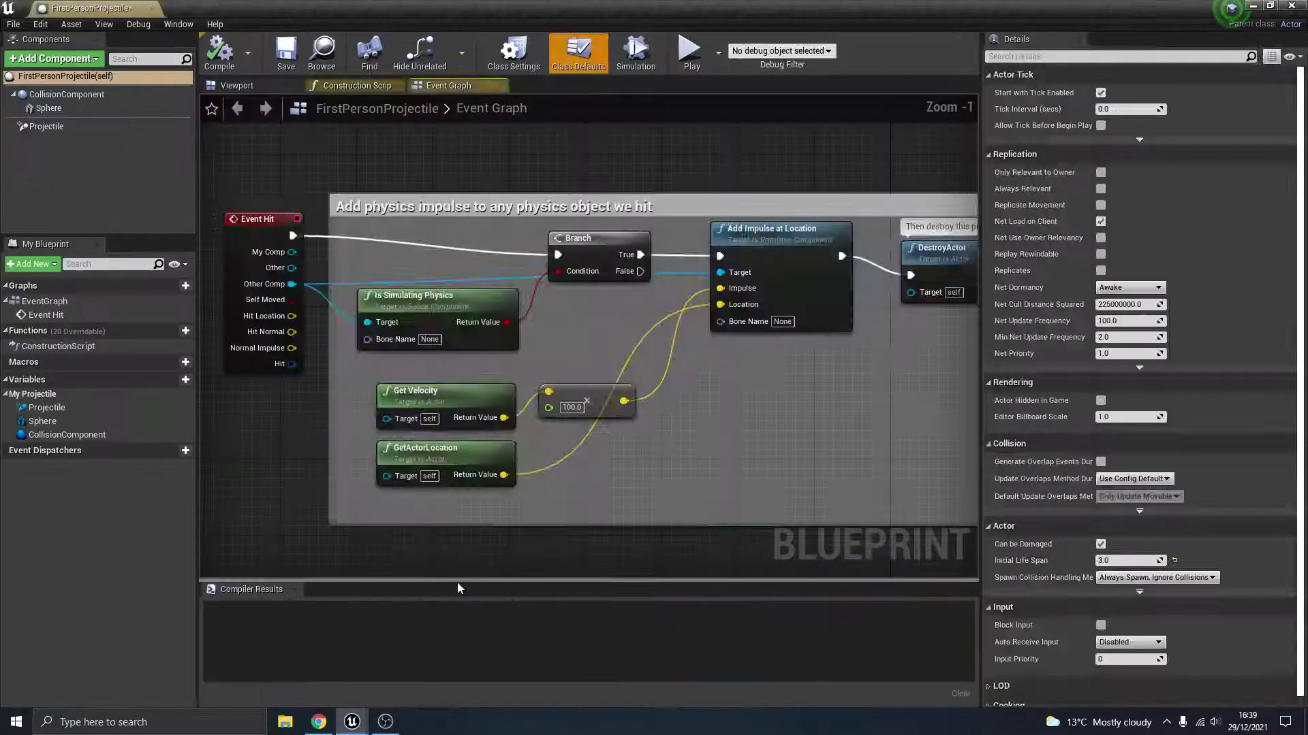
{"action": "left_click", "coordinate": [238, 85]}
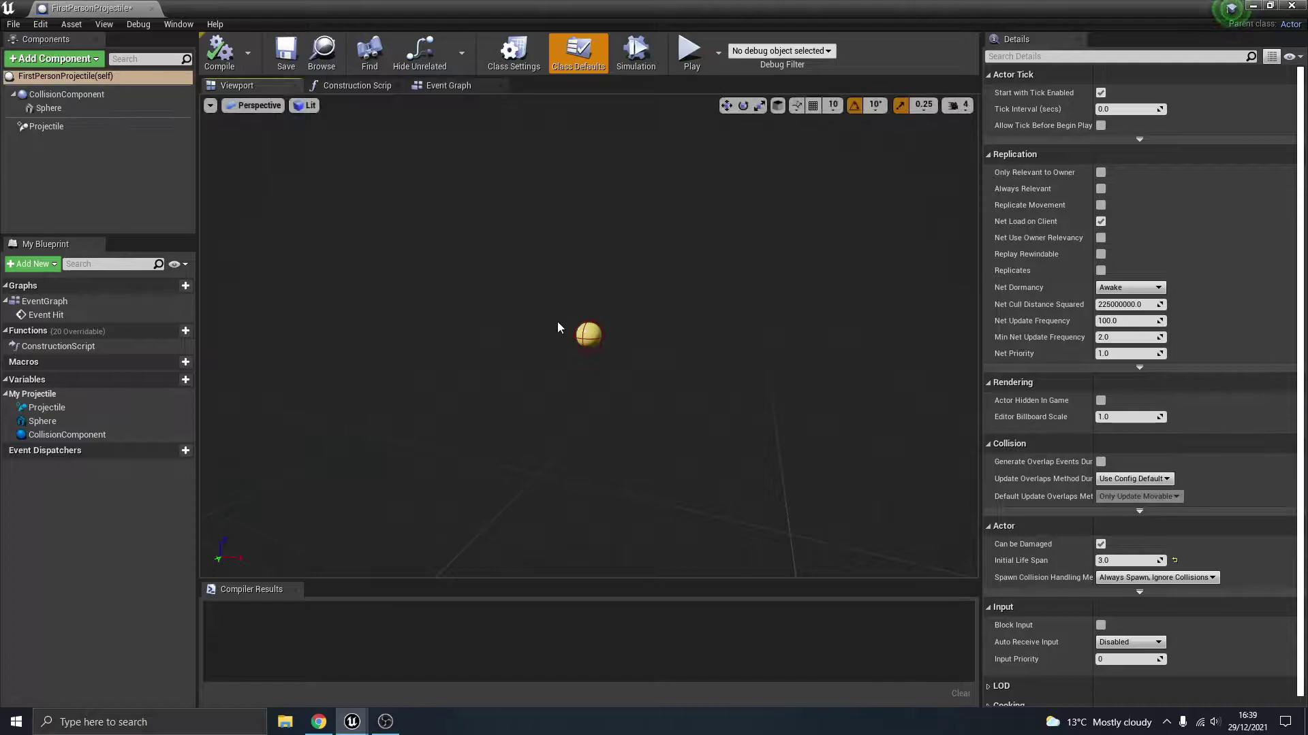
Select the projectile's Sphere component, look through the available static meshes without changing it, then compile and close the blueprint
{"action": "left_click", "coordinate": [598, 326]}
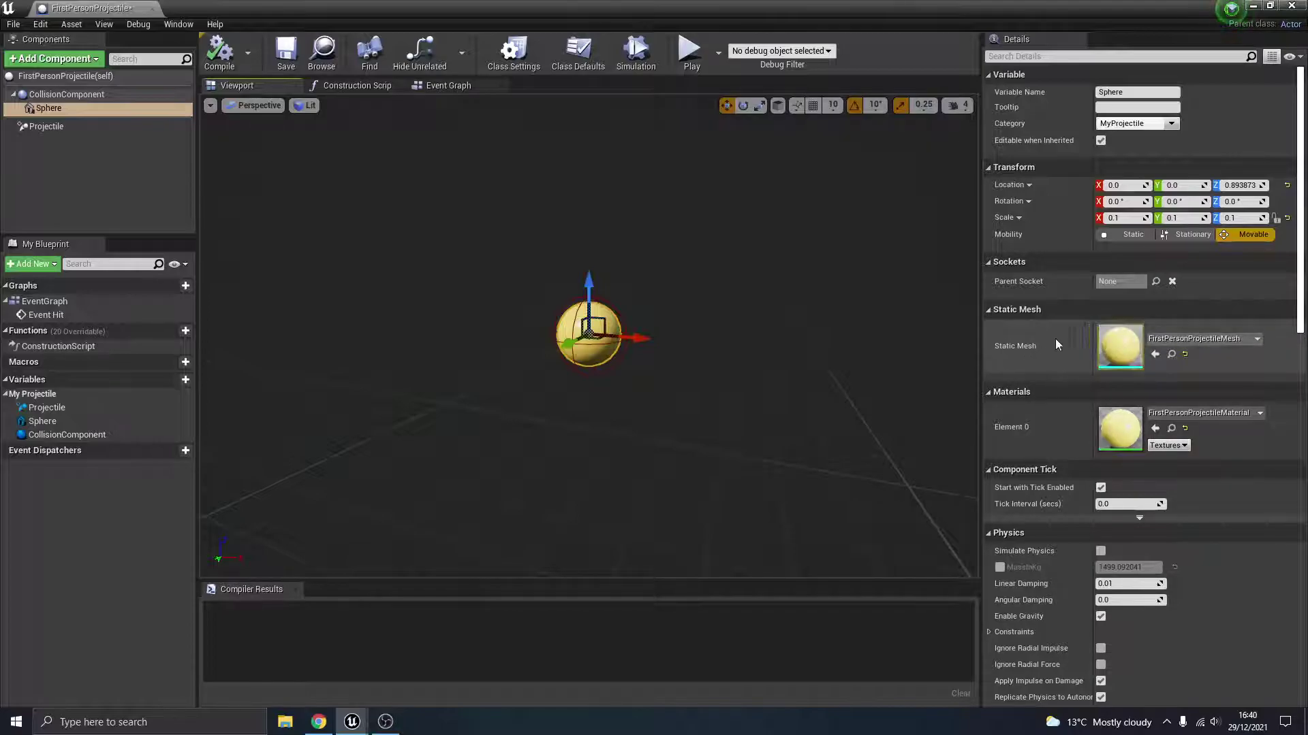
{"action": "left_click", "coordinate": [1226, 339]}
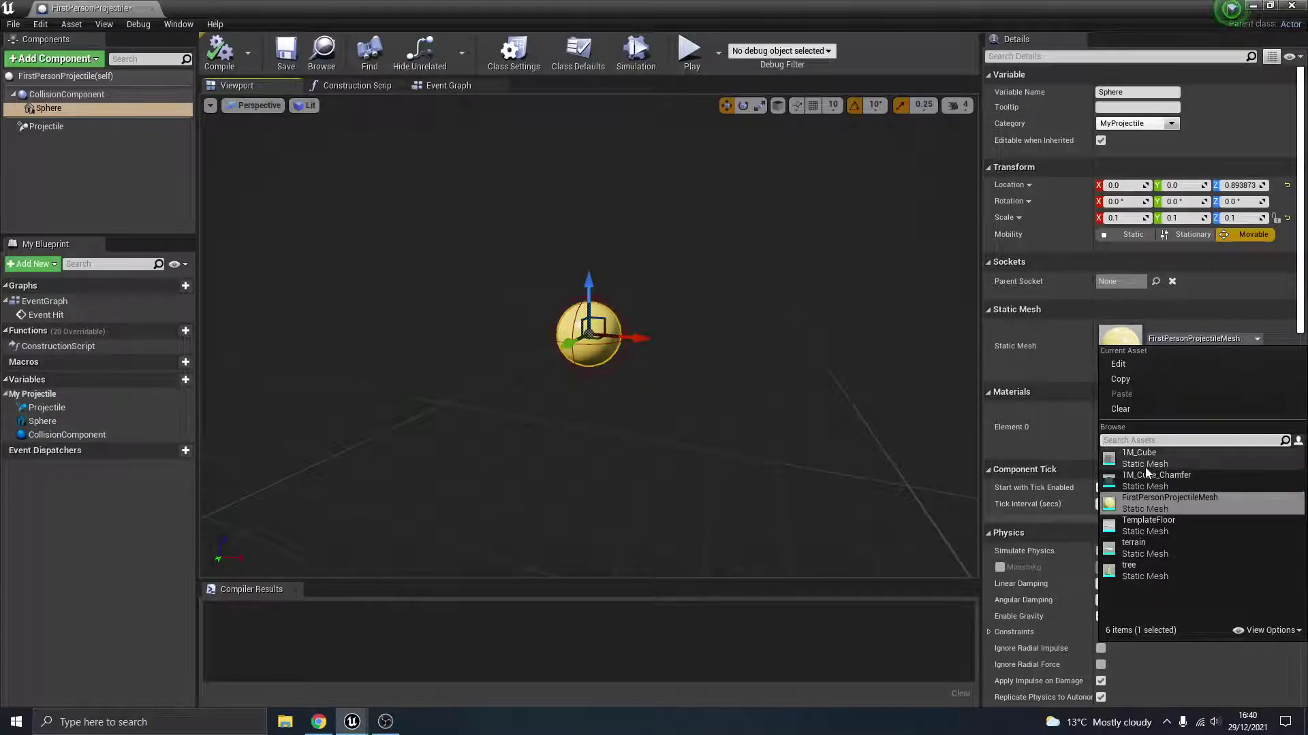
{"action": "mouse_move", "coordinate": [1146, 469]}
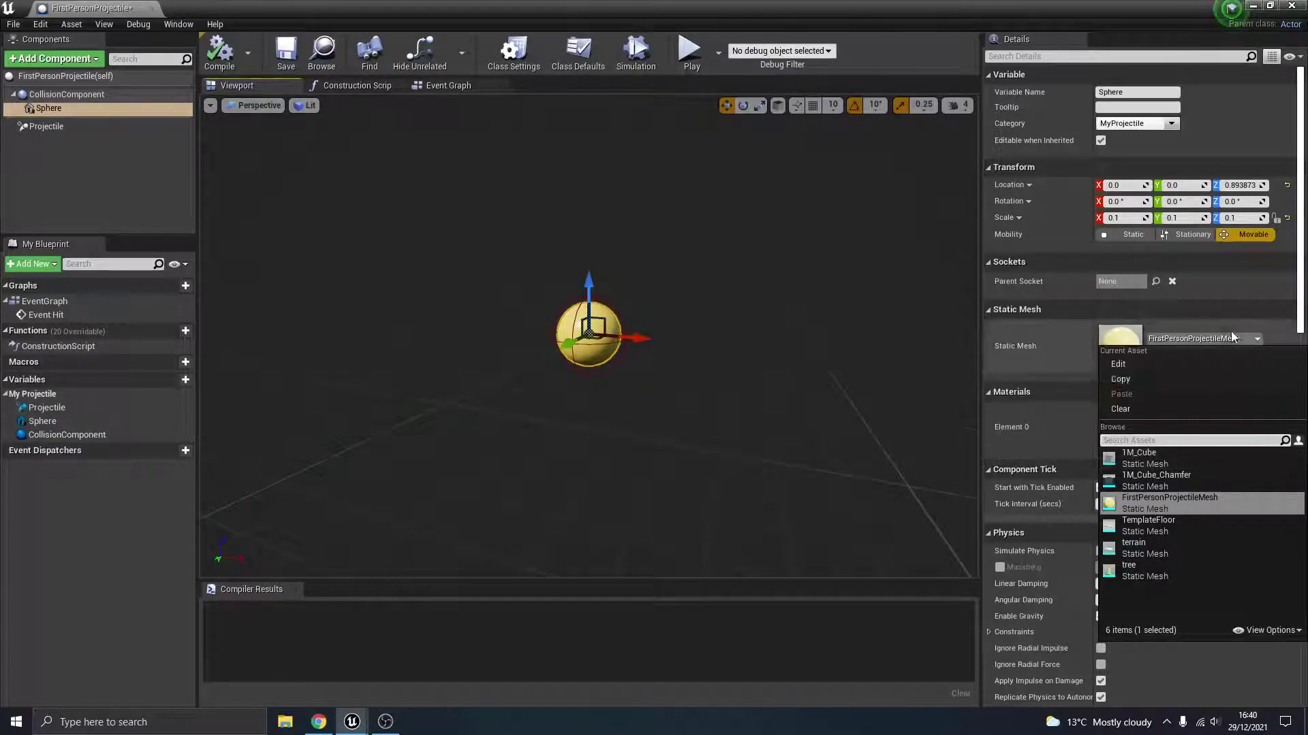
{"action": "left_click", "coordinate": [1212, 341]}
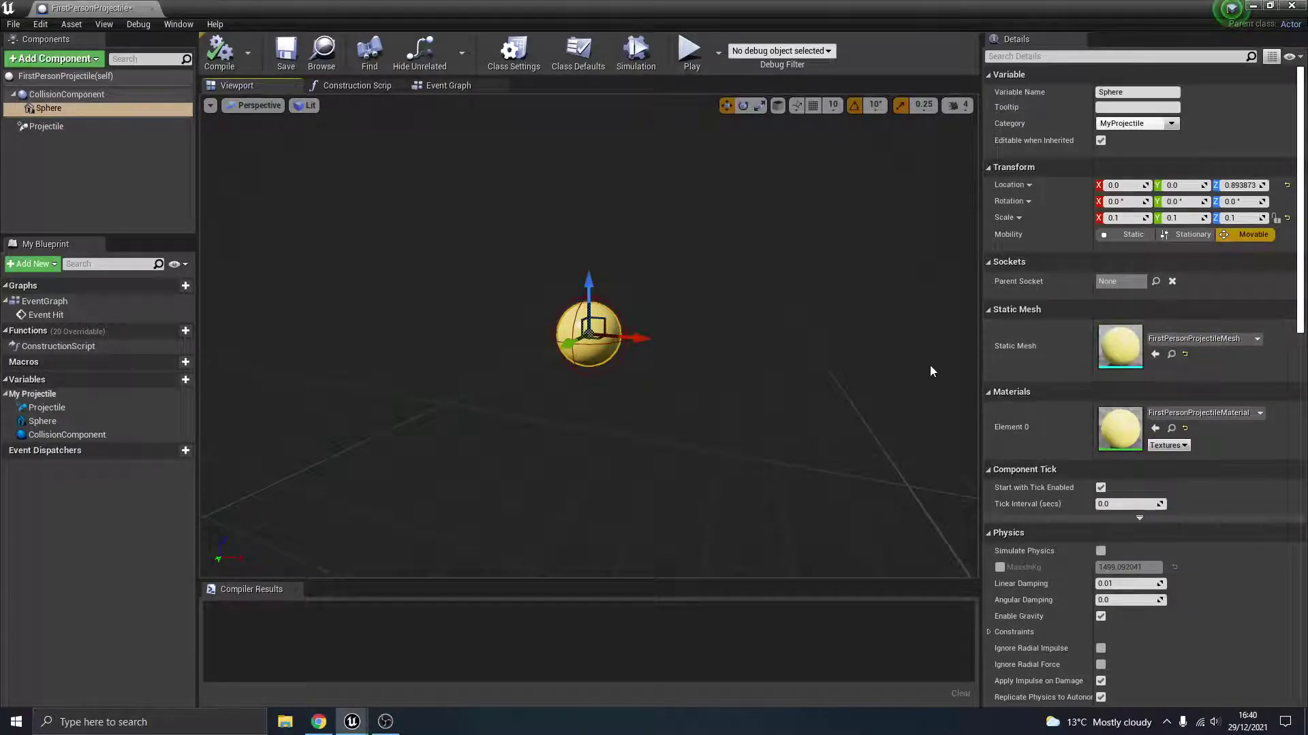
{"action": "left_click", "coordinate": [219, 52]}
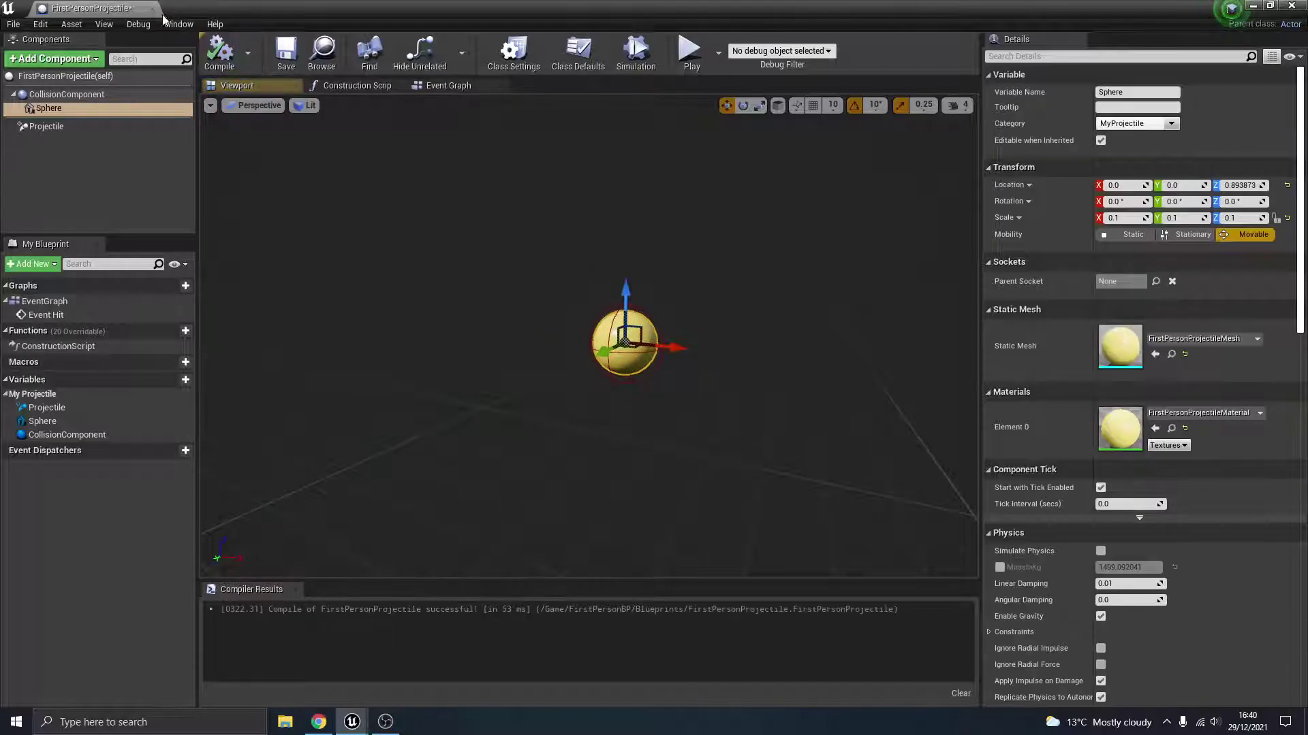
{"action": "left_click", "coordinate": [156, 9]}
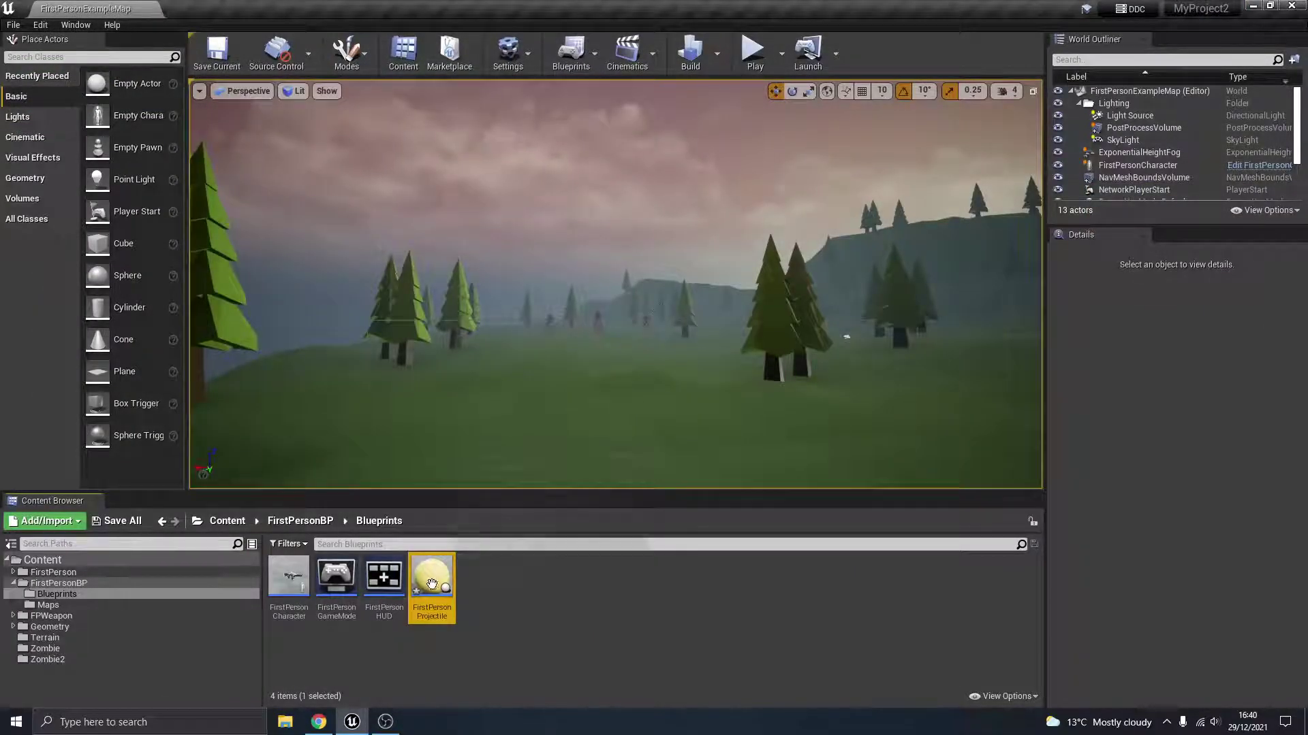
Reopen the FirstPersonProjectile blueprint, set the Projectile component's Initial Speed to 50000, compile, and return to the level
{"action": "double_click", "coordinate": [431, 581]}
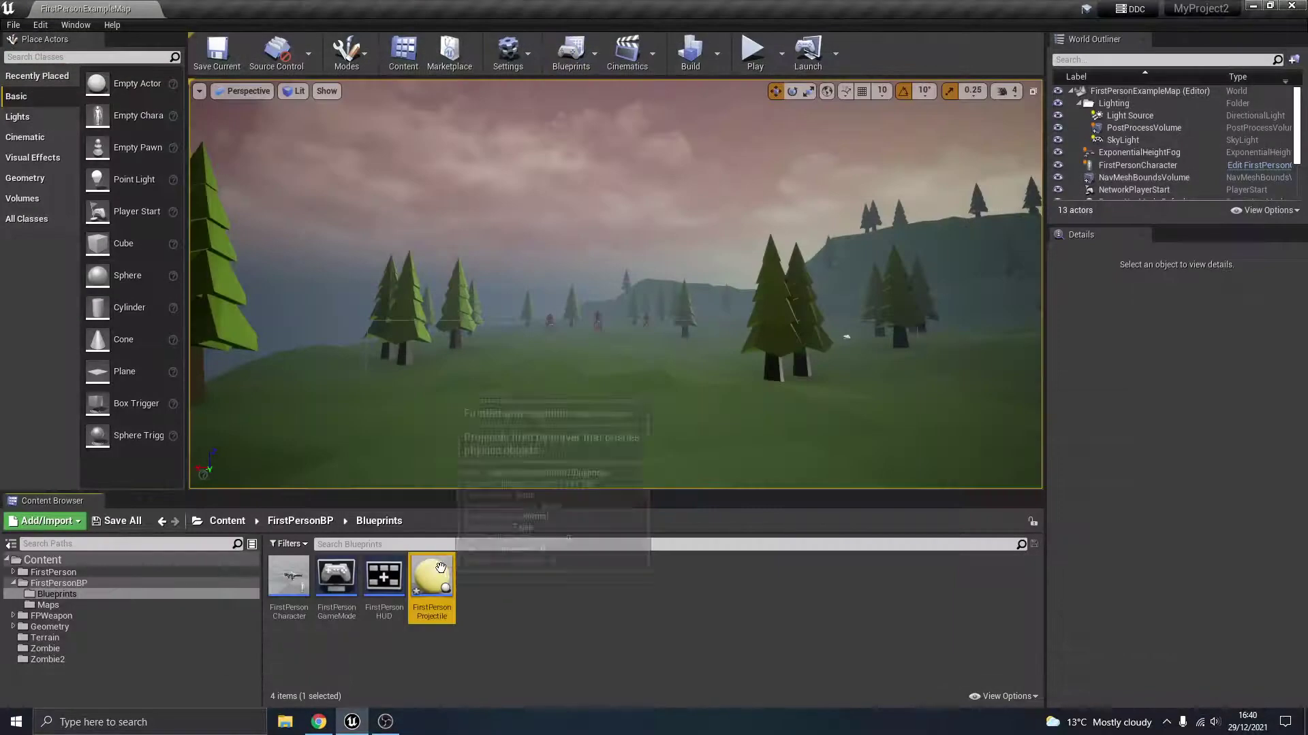
{"action": "double_click", "coordinate": [442, 580]}
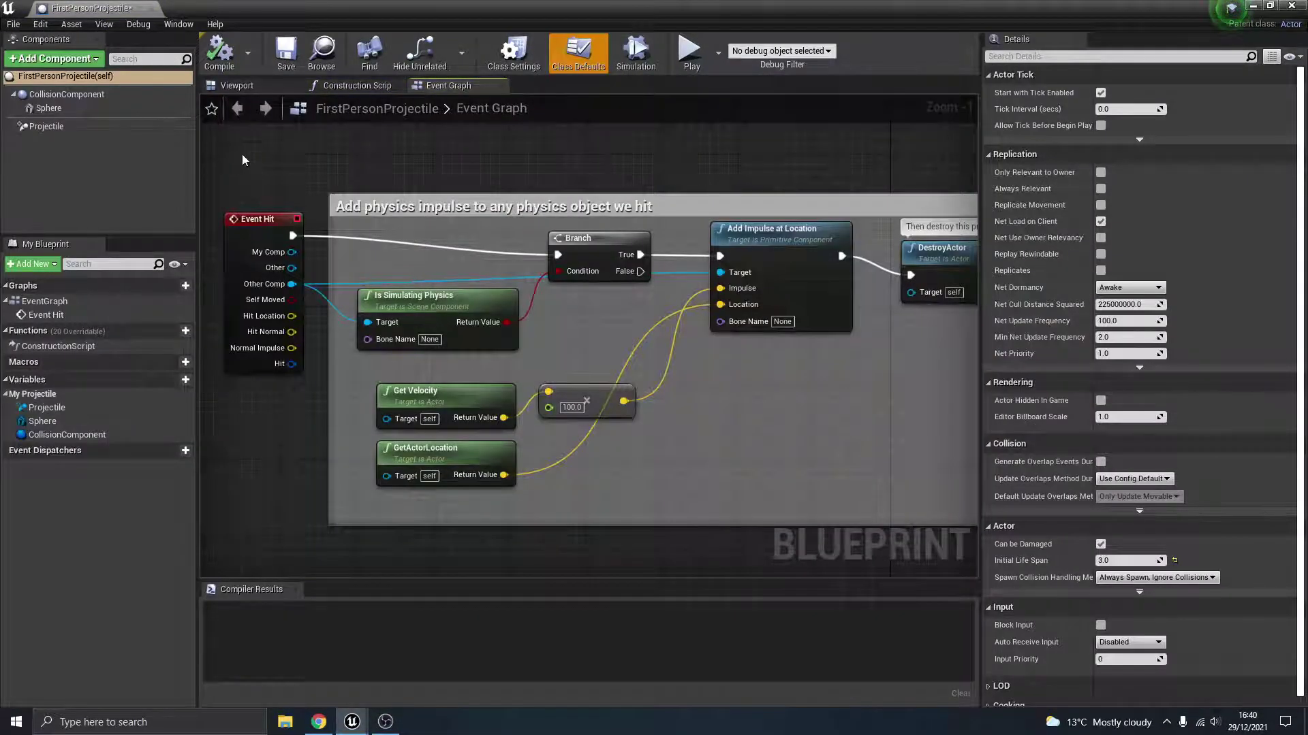
{"action": "left_click", "coordinate": [53, 128]}
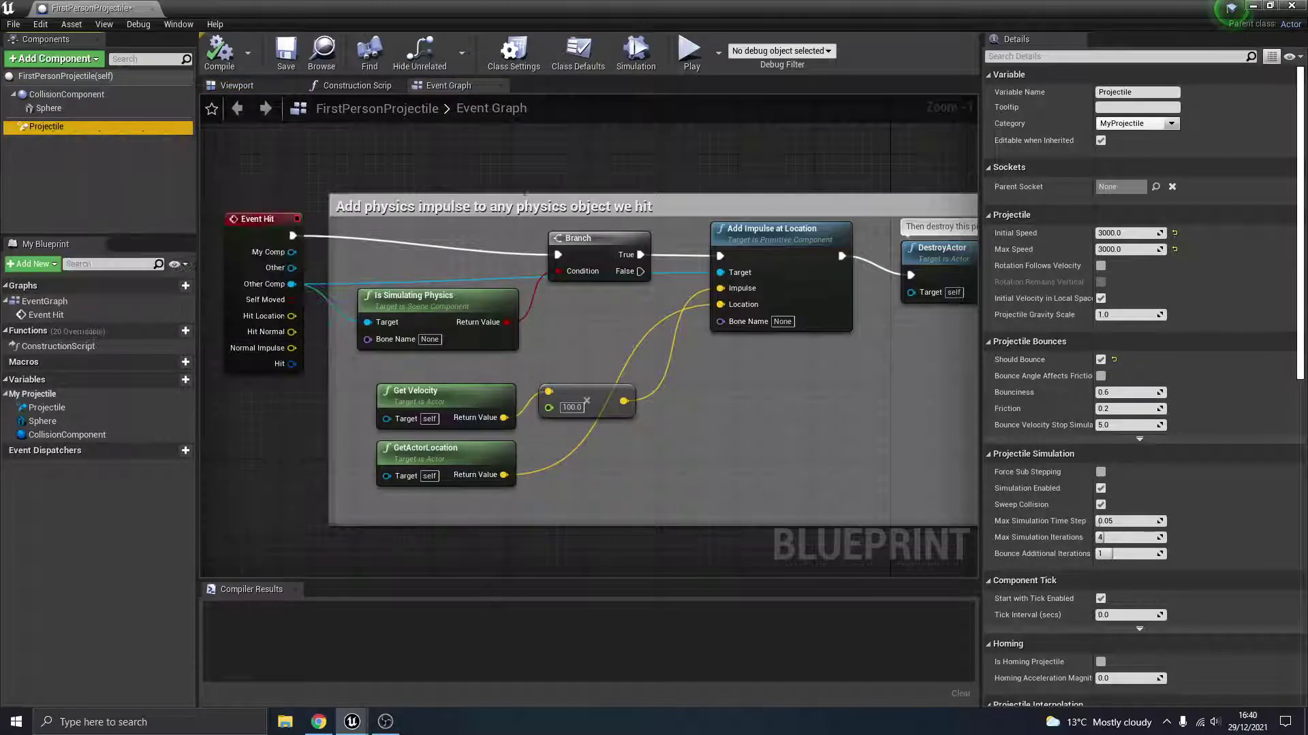
{"action": "mouse_move", "coordinate": [1299, 251]}
{"action": "left_mouse_down"}
{"action": "mouse_move", "coordinate": [1298, 285]}
{"action": "mouse_move", "coordinate": [1299, 247]}
{"action": "left_mouse_up"}
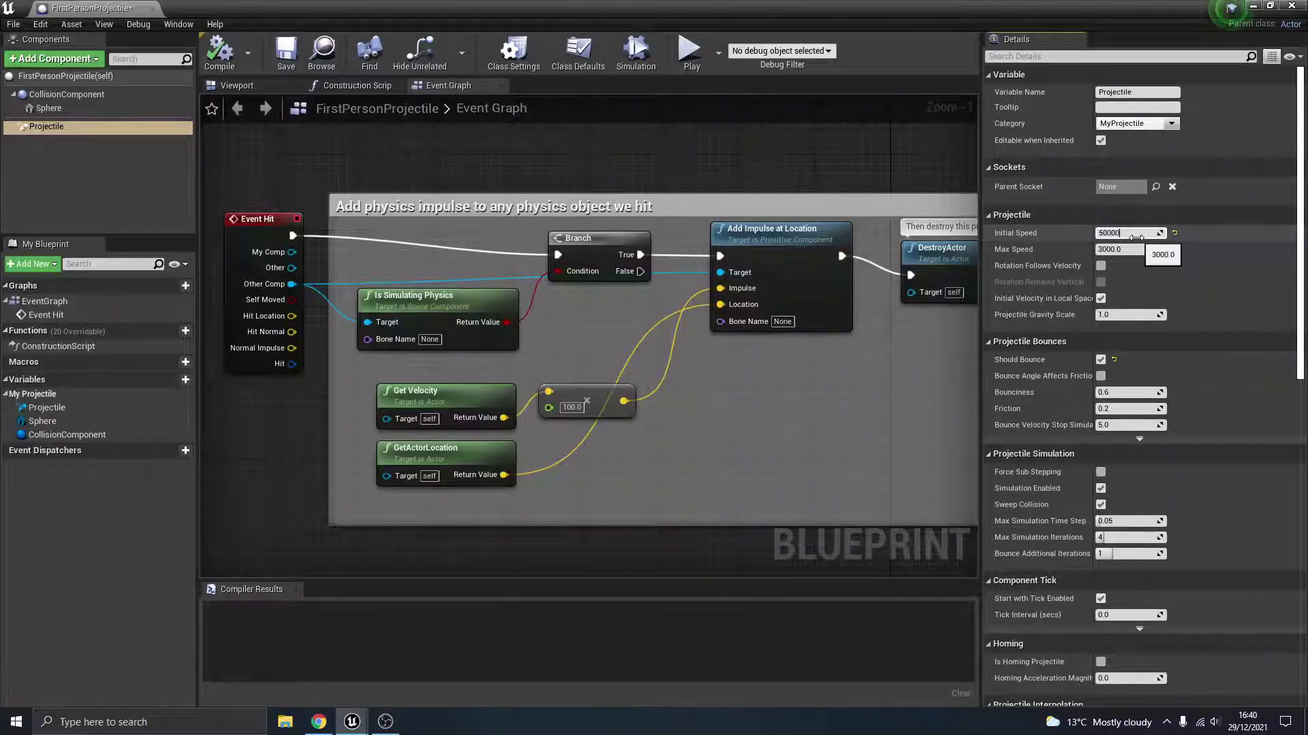
{"action": "left_click", "coordinate": [225, 60]}
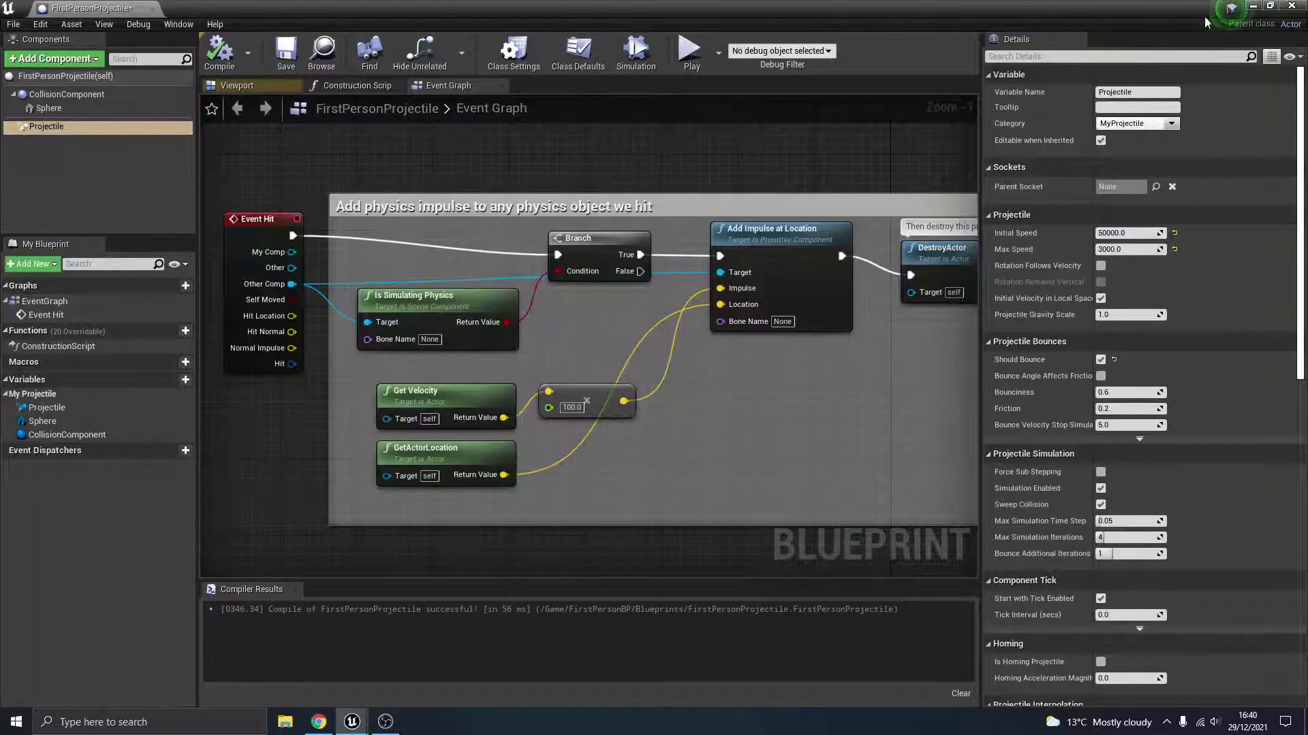
{"action": "left_click", "coordinate": [1253, 6]}
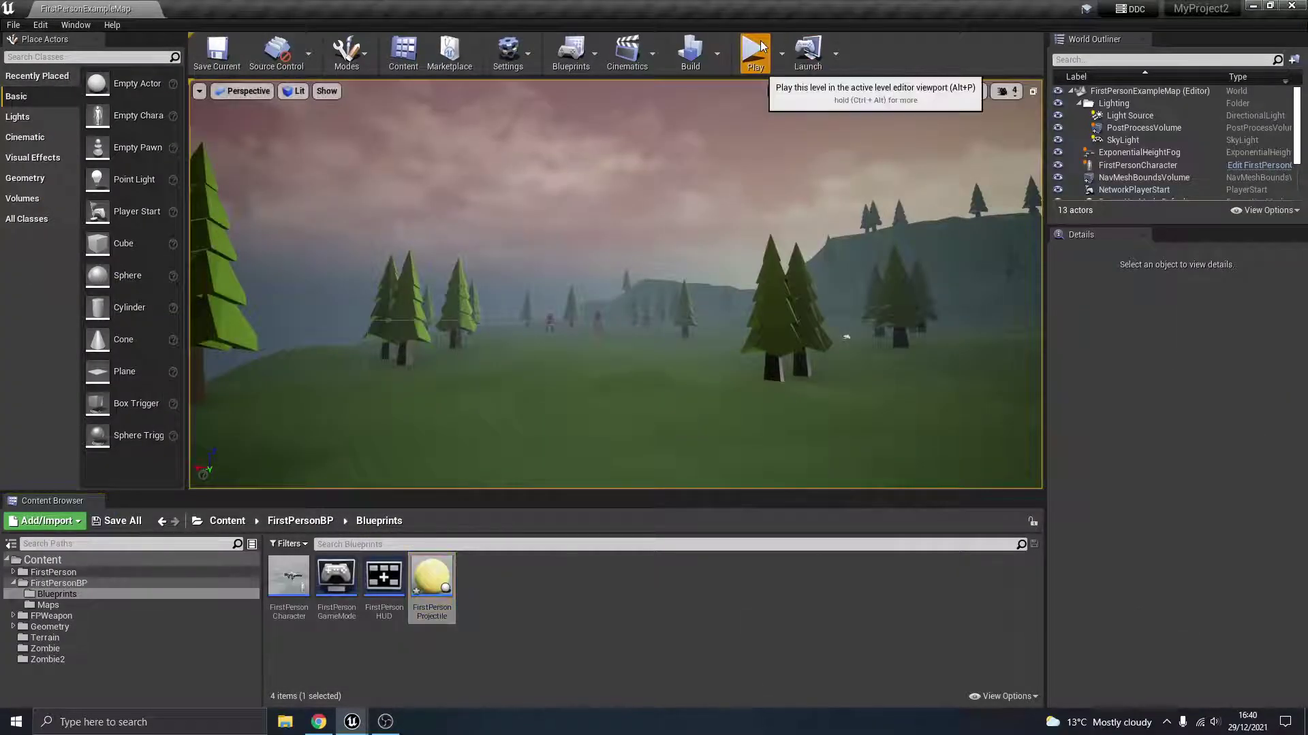
Play the level and fire a few shots to check the effect of the new Initial Speed, then stop
{"action": "left_click", "coordinate": [753, 51]}
{"action": "left_click", "coordinate": [621, 303]}
{"action": "left_click", "coordinate": [620, 302]}
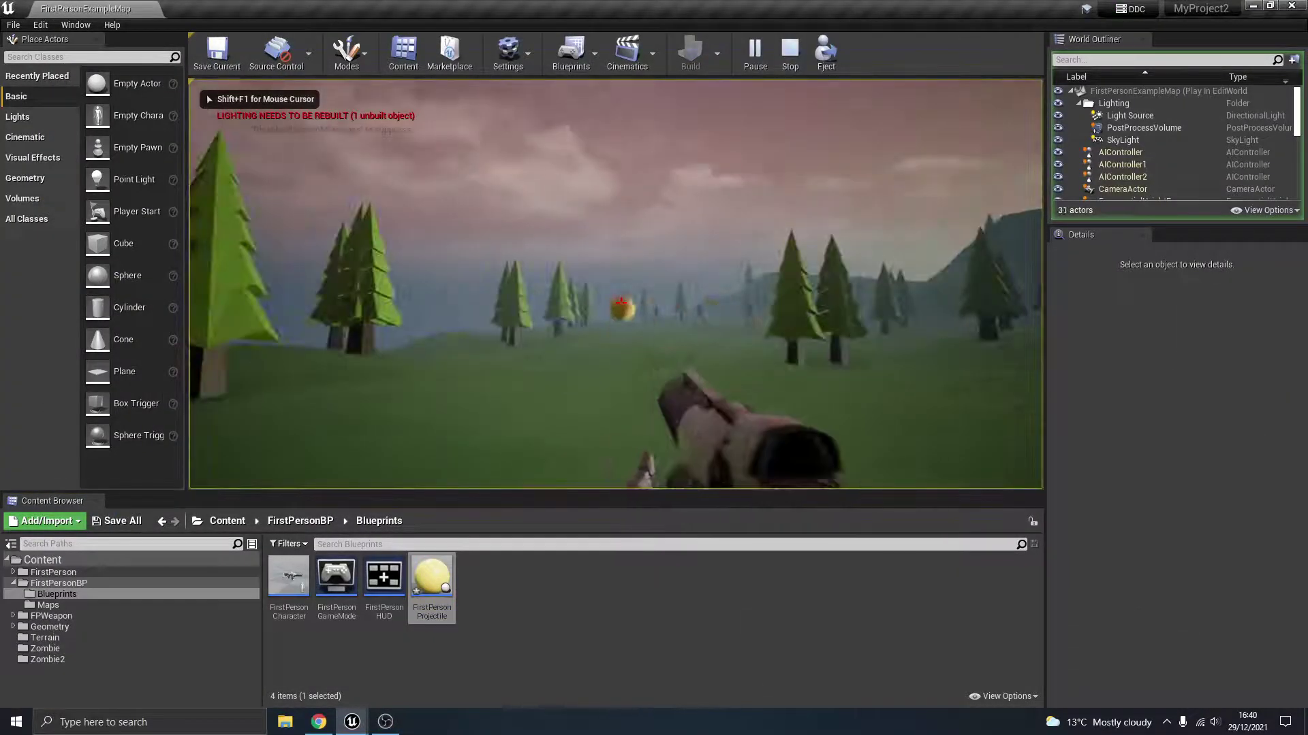
{"action": "key", "text": "Escape"}
Set the Projectile component's Initial Speed to 3000 and Max Speed to 50000 in FirstPersonProjectile, then compile and return to the level
{"action": "double_click", "coordinate": [432, 580]}
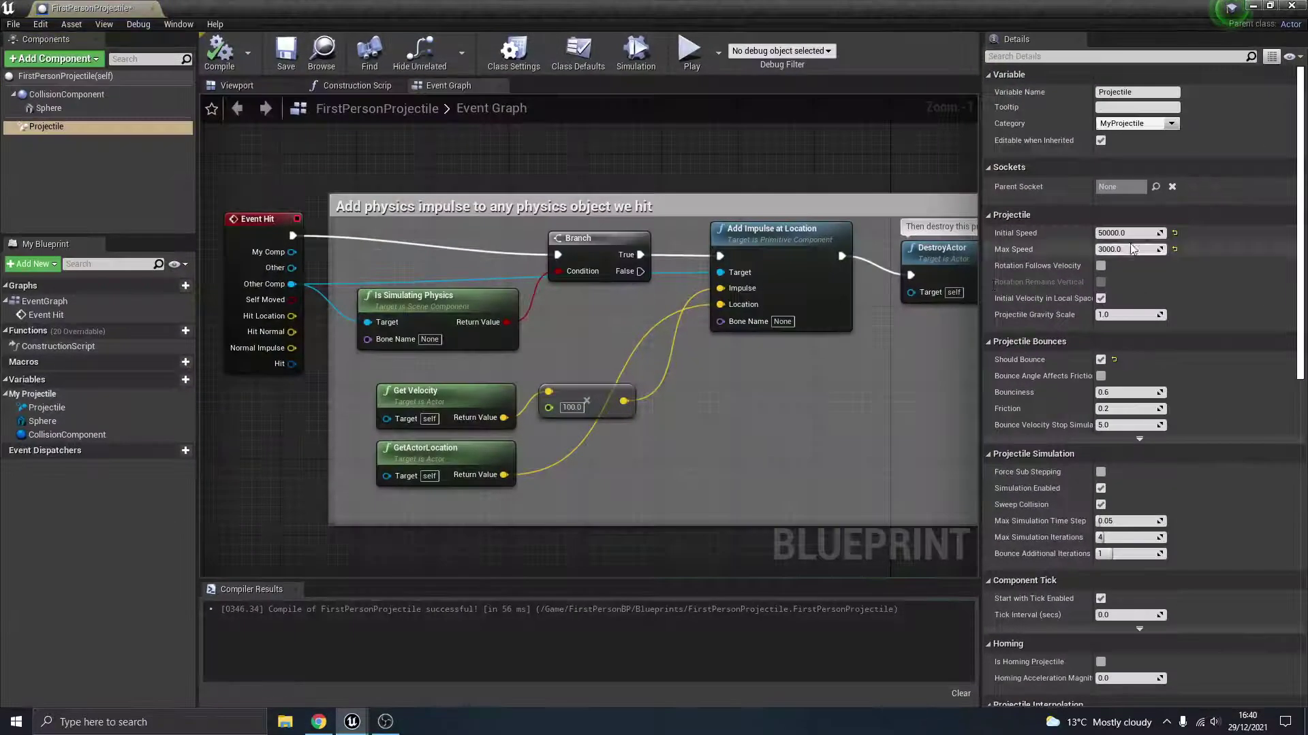
{"action": "left_click", "coordinate": [1150, 233]}
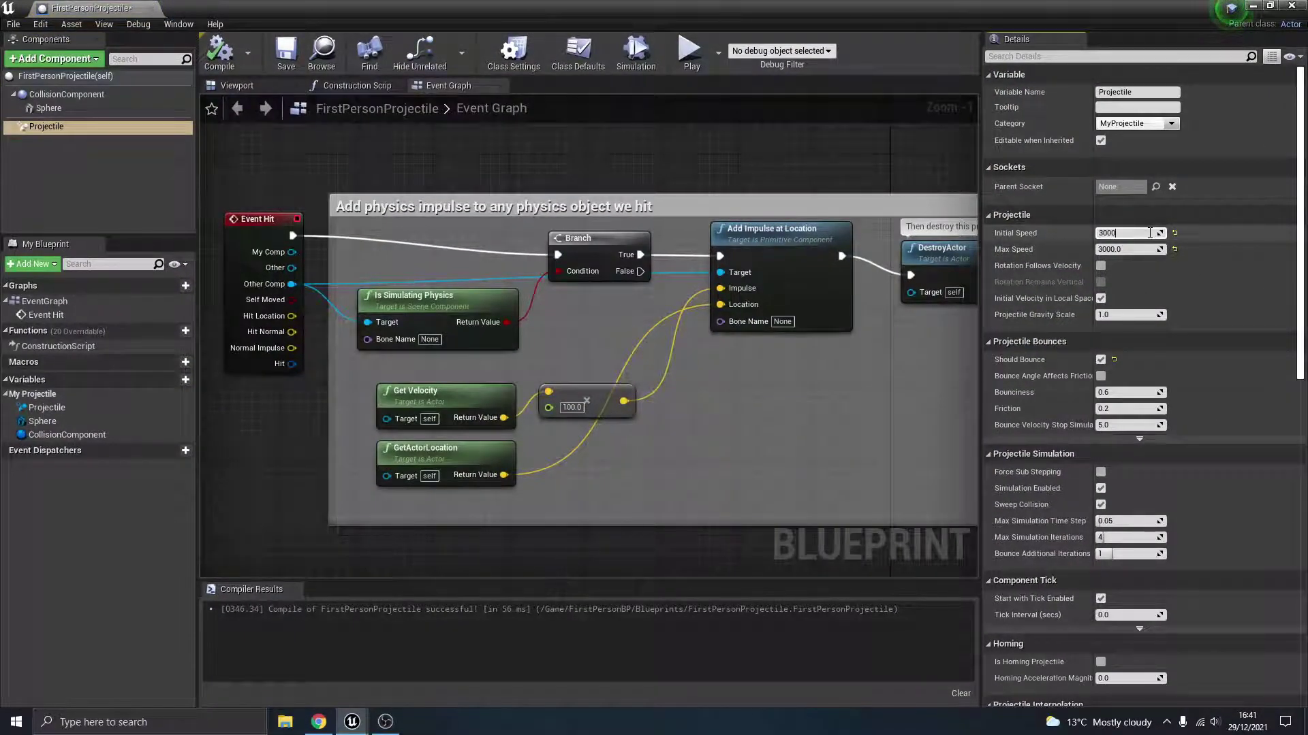
{"action": "type", "text": "3000"}
{"action": "left_click", "coordinate": [1142, 250]}
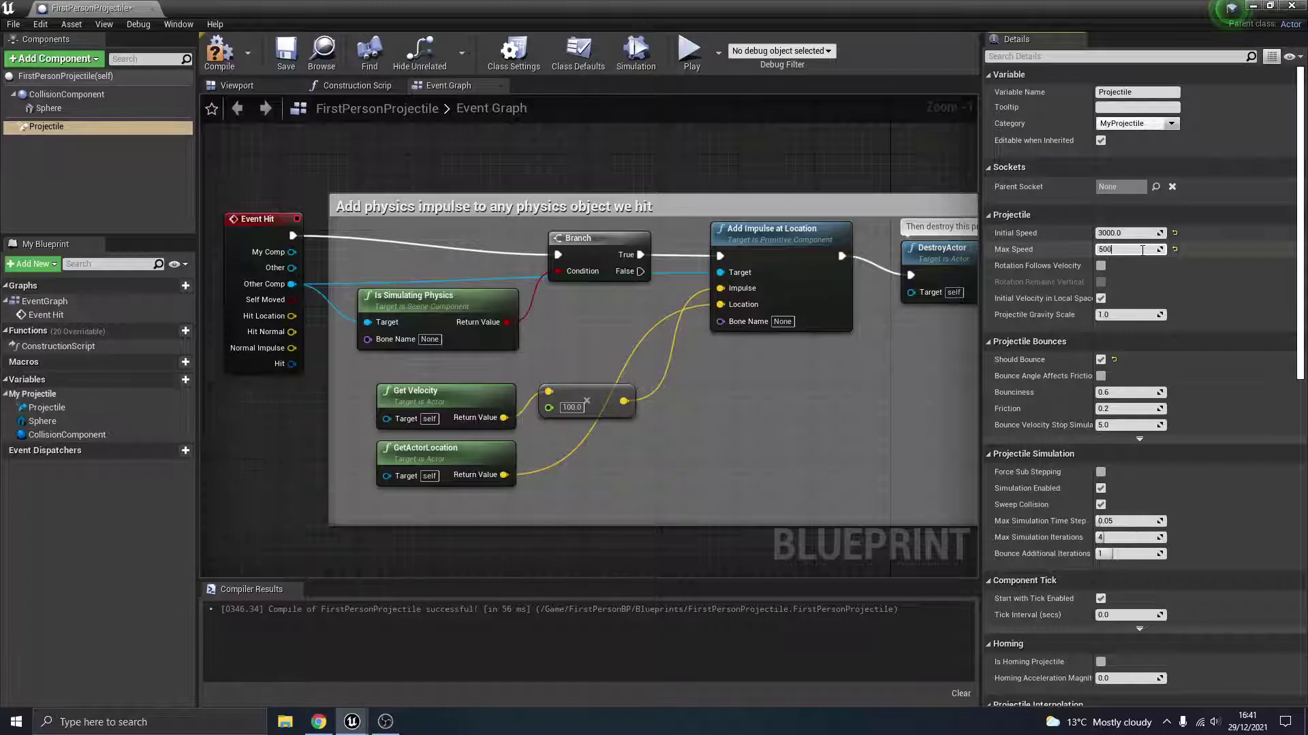
{"action": "type", "text": "50000"}
{"action": "left_click", "coordinate": [219, 54]}
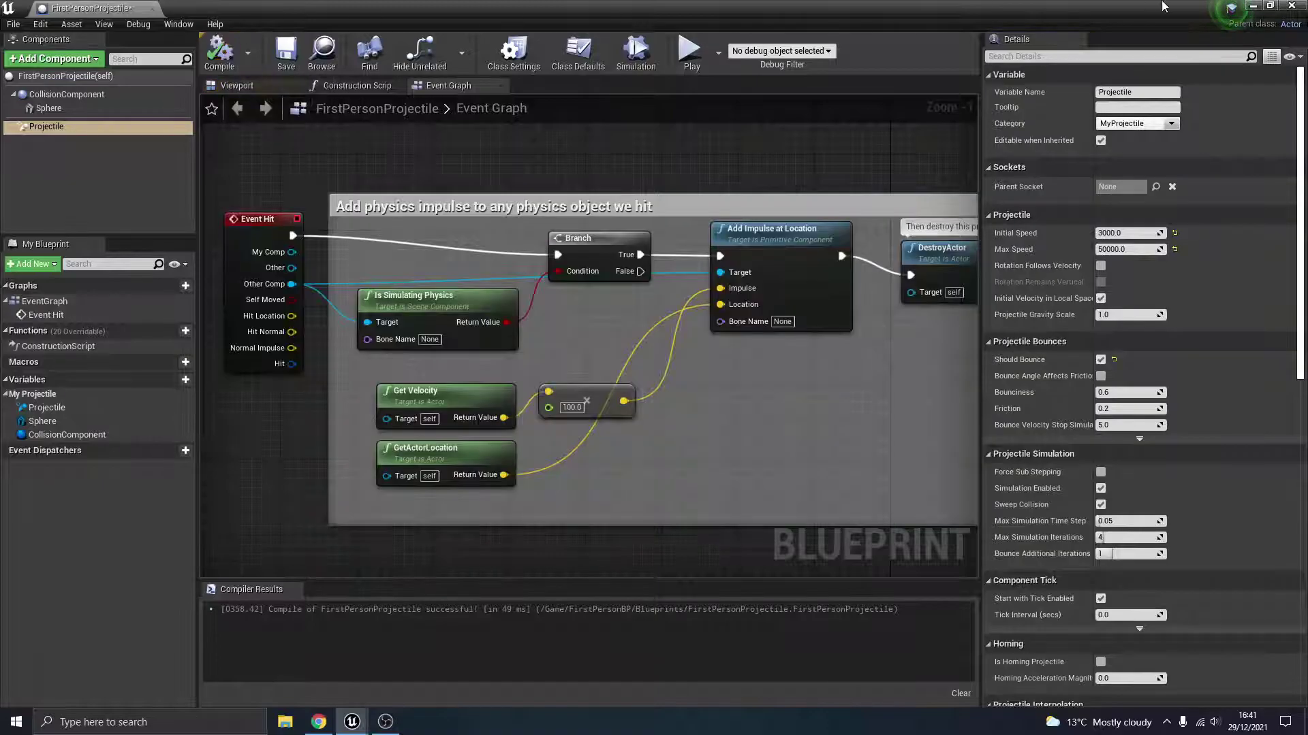
{"action": "left_click", "coordinate": [1250, 8]}
Play the level and fire repeatedly to check the projectile with the raised Max Speed, then stop
{"action": "left_click", "coordinate": [752, 50]}
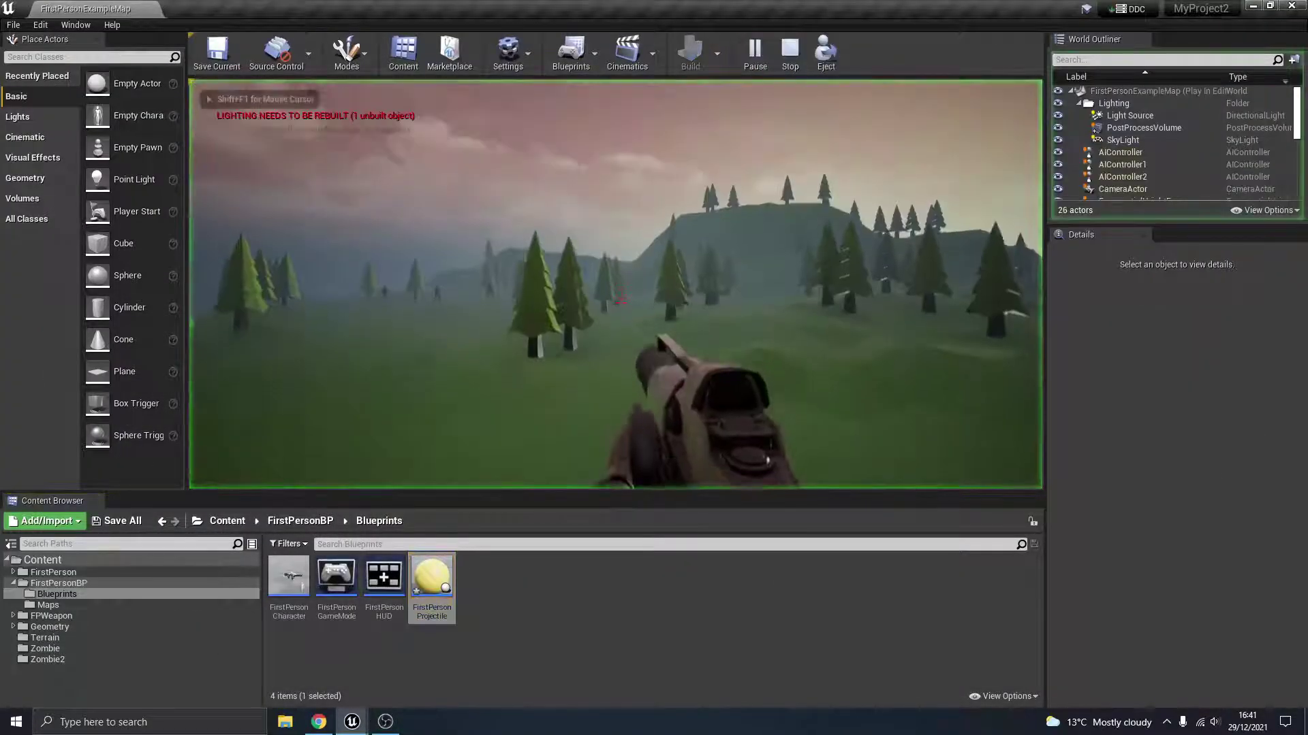
{"action": "left_click", "coordinate": [621, 302]}
{"action": "left_click", "coordinate": [620, 302]}
{"action": "left_click", "coordinate": [620, 302]}
{"action": "left_click", "coordinate": [620, 302]}
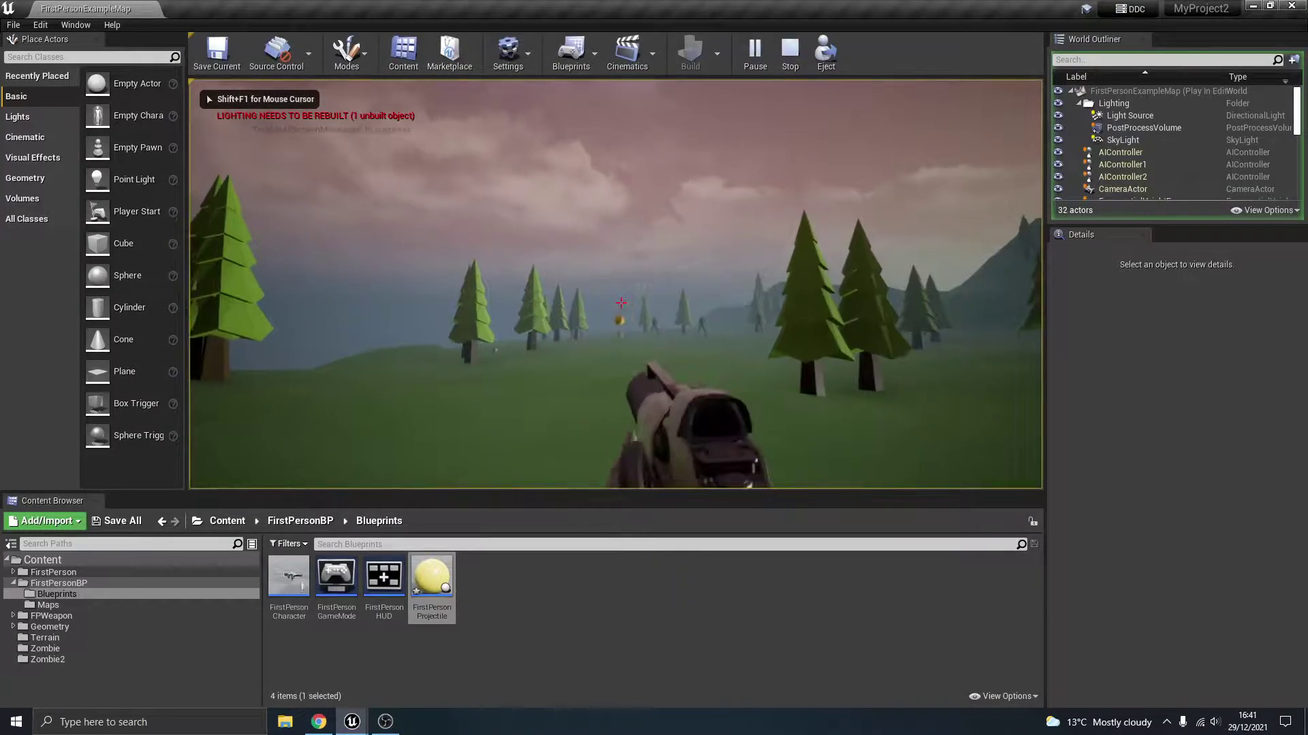
{"action": "key", "text": "Escape"}
Reopen FirstPersonProjectile, set the Projectile component's Initial Speed to 50000, compile, and return to the level
{"action": "double_click", "coordinate": [431, 576]}
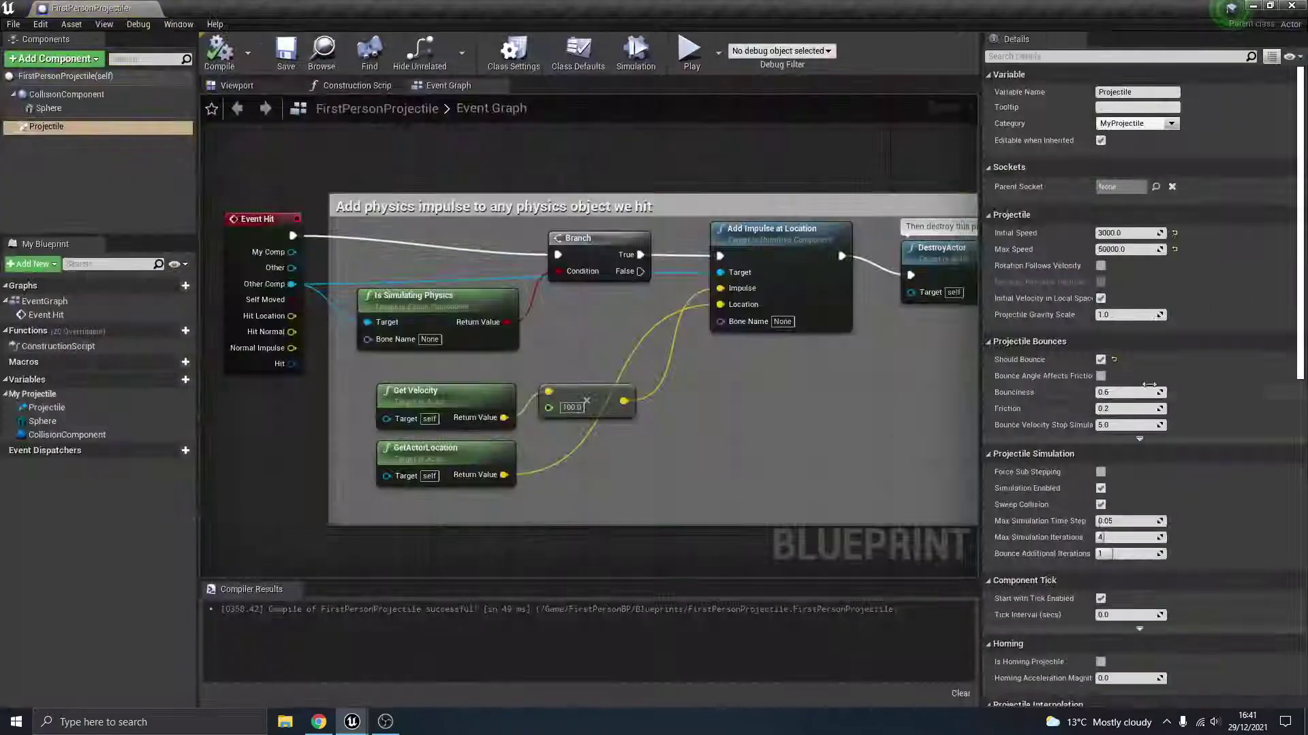
{"action": "left_click", "coordinate": [1136, 249]}
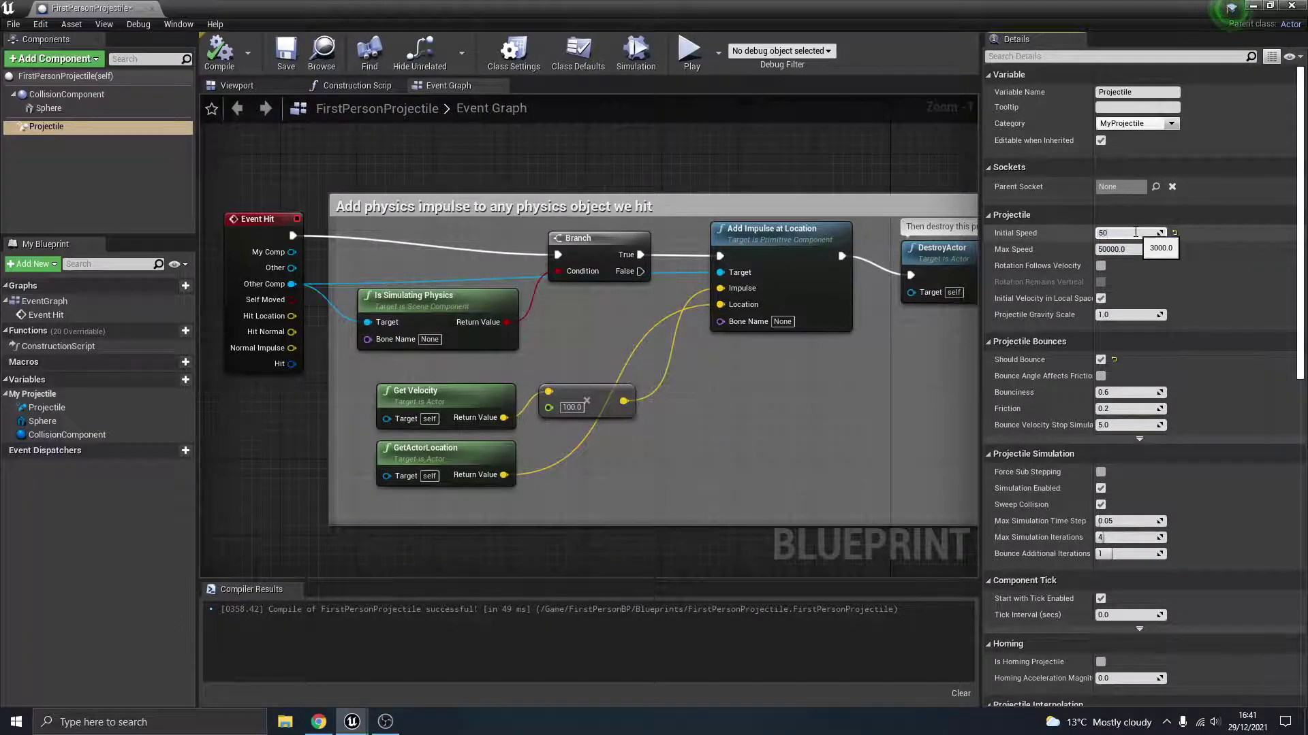
{"action": "key", "text": "Return"}
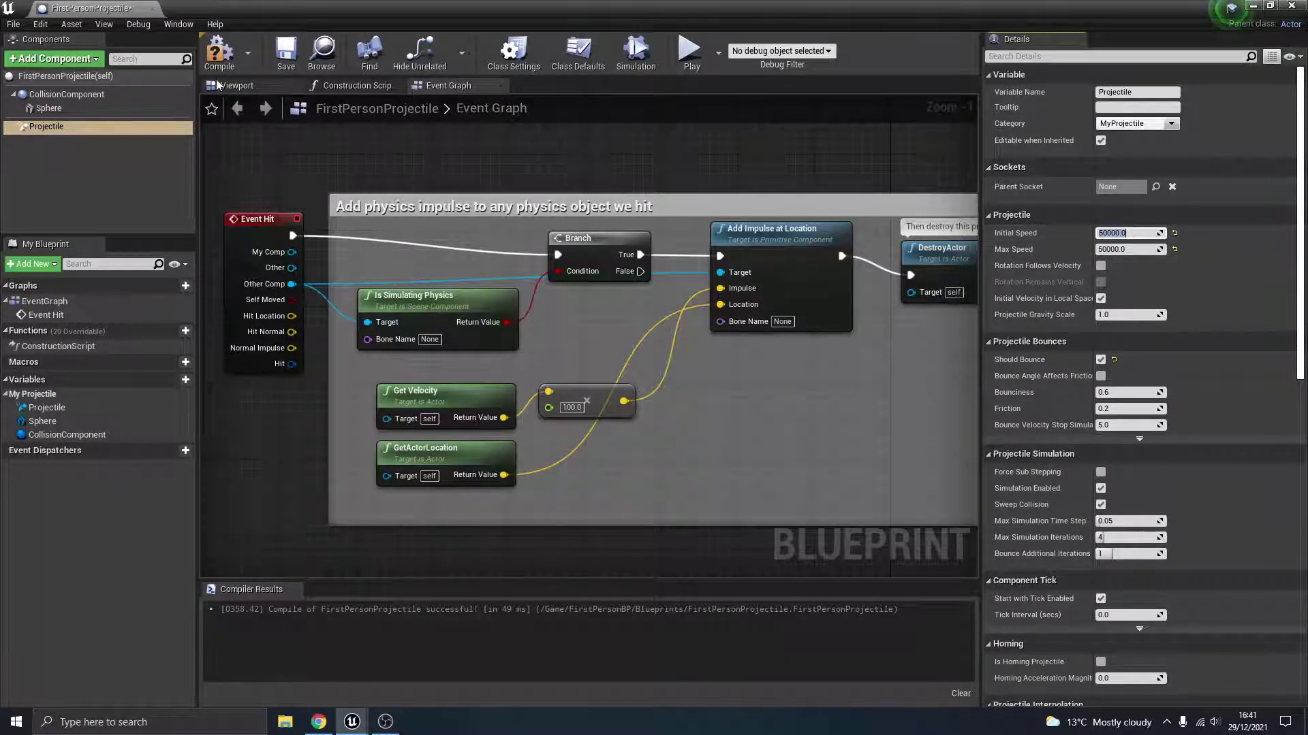
{"action": "left_click", "coordinate": [220, 54]}
{"action": "left_click", "coordinate": [1247, 7]}
Play the level and fire repeatedly in several directions to check the projectile at the 50000 Initial Speed, then stop
{"action": "left_click", "coordinate": [753, 51]}
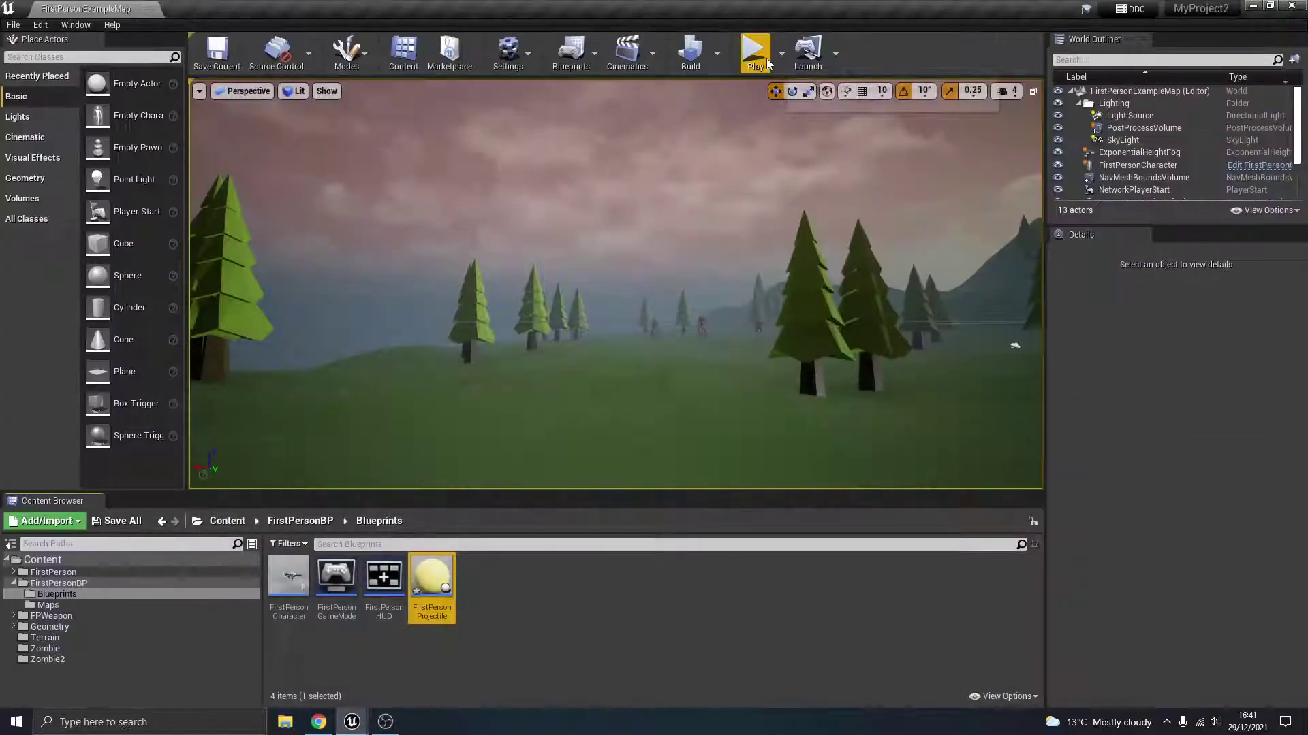
{"action": "left_click", "coordinate": [621, 302]}
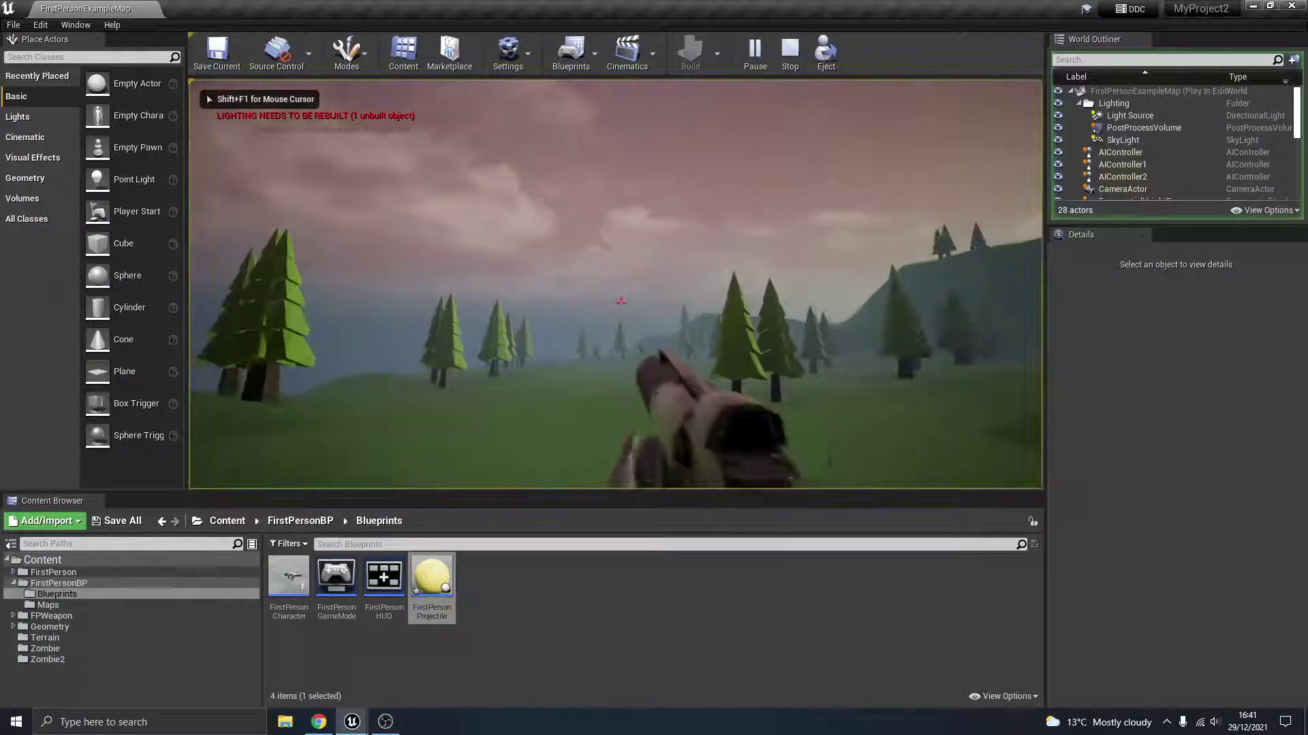
{"action": "left_click", "coordinate": [620, 302]}
{"action": "left_click", "coordinate": [620, 303]}
{"action": "left_click", "coordinate": [620, 302]}
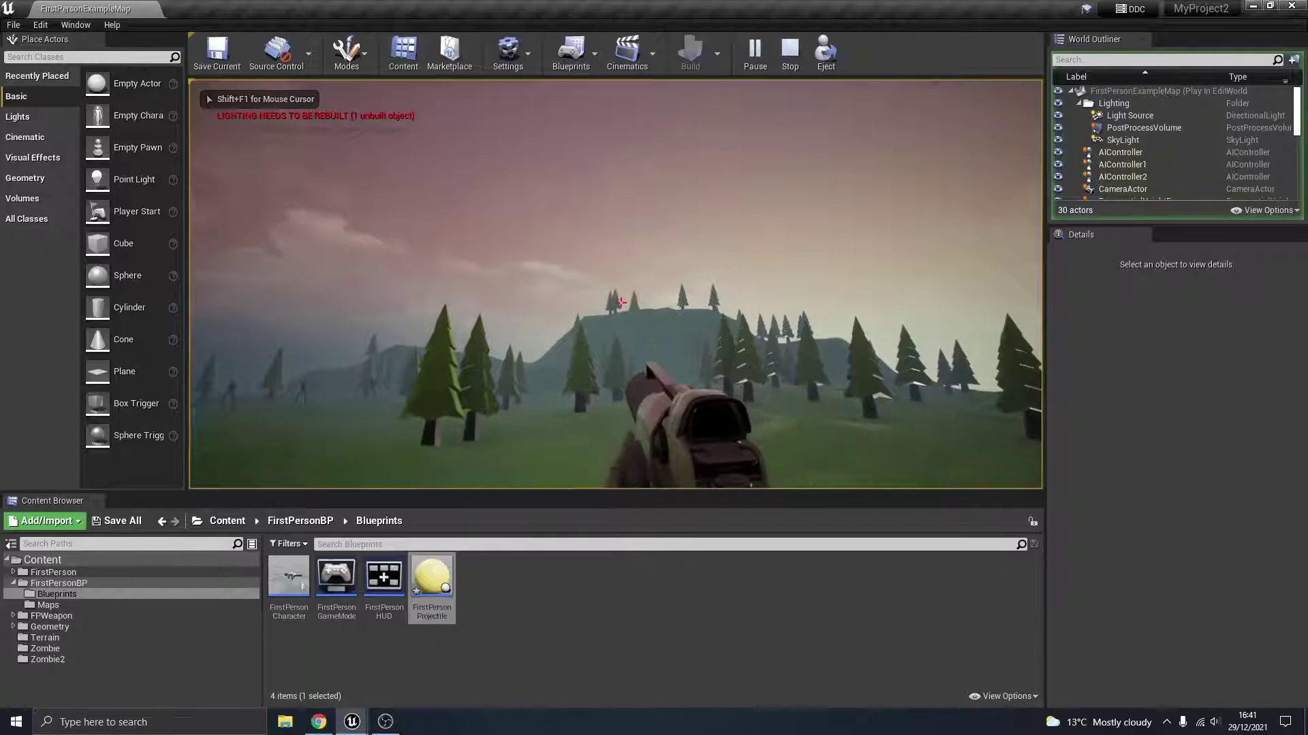
{"action": "left_click", "coordinate": [620, 302]}
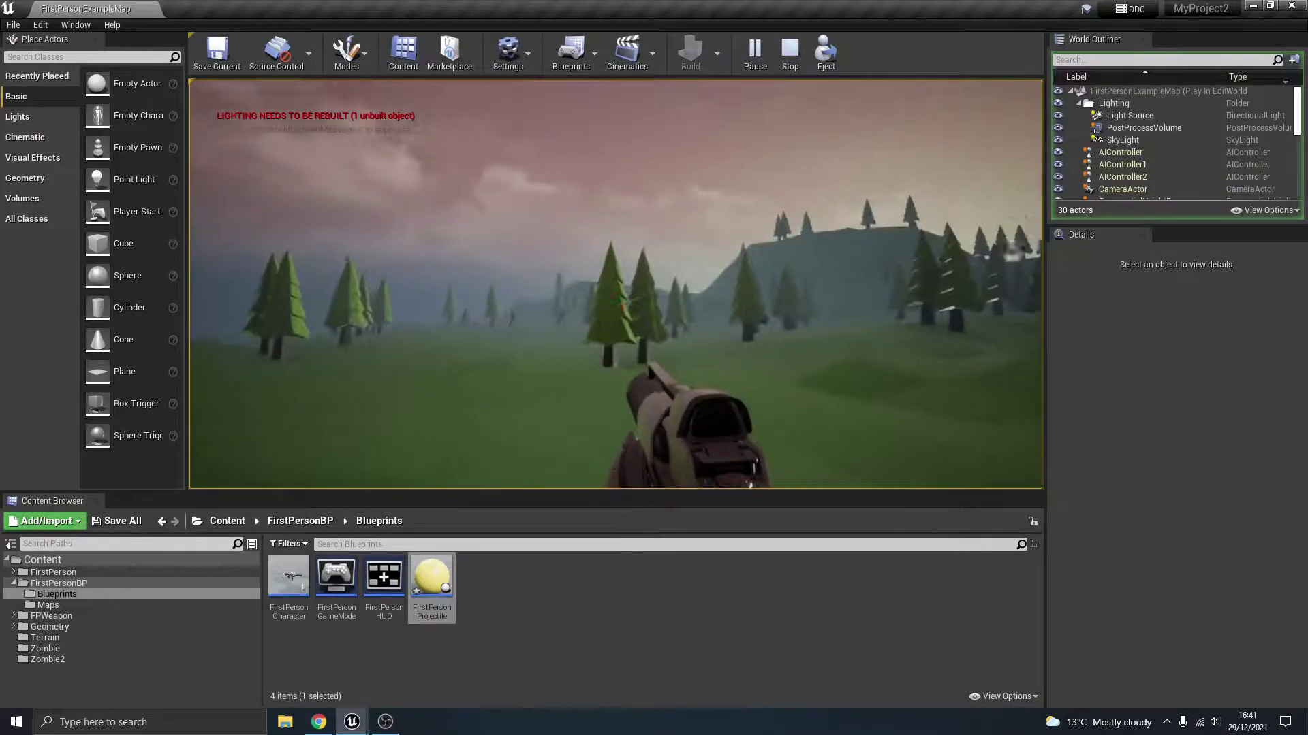
{"action": "left_click", "coordinate": [620, 302]}
{"action": "left_click", "coordinate": [621, 302]}
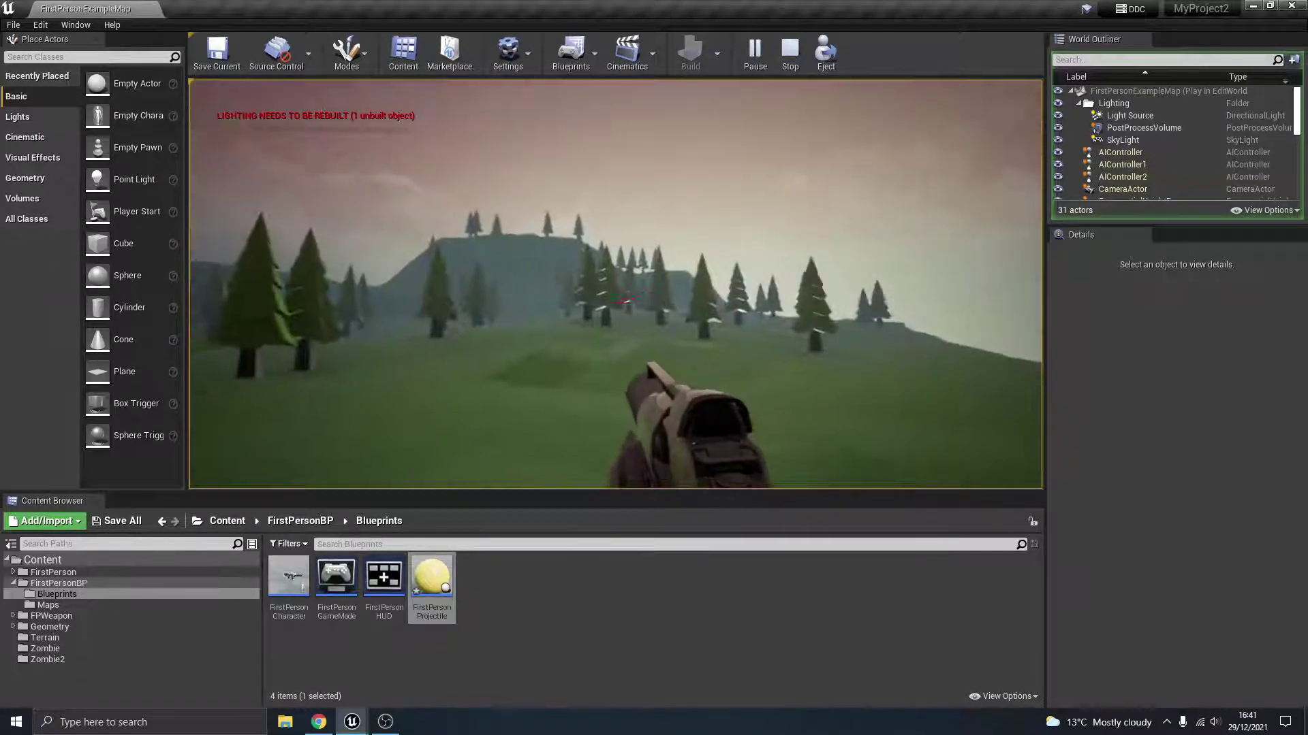
{"action": "left_click", "coordinate": [620, 302]}
{"action": "key", "text": "Escape"}
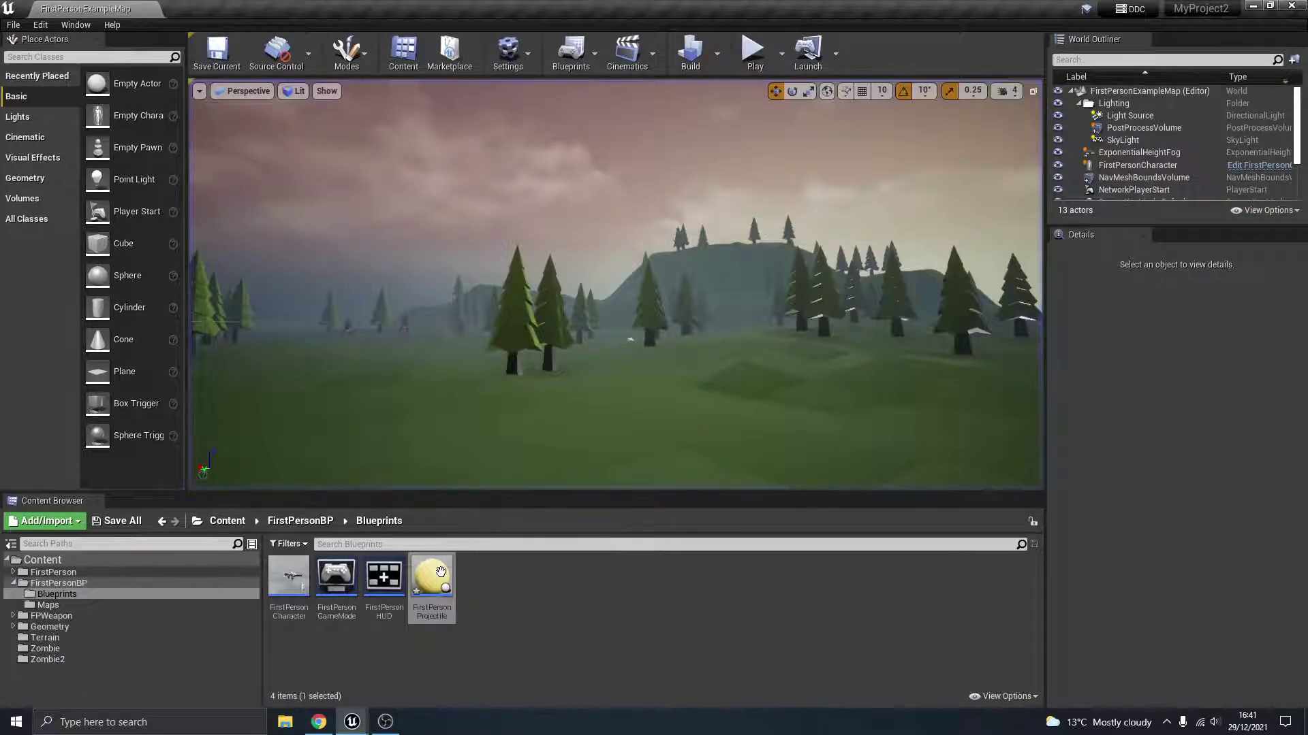
In FirstPersonProjectile, set the Projectile component's Initial Speed and Max Speed to 10000, disable Should Bounce, compile, and return to the level
{"action": "double_click", "coordinate": [435, 577]}
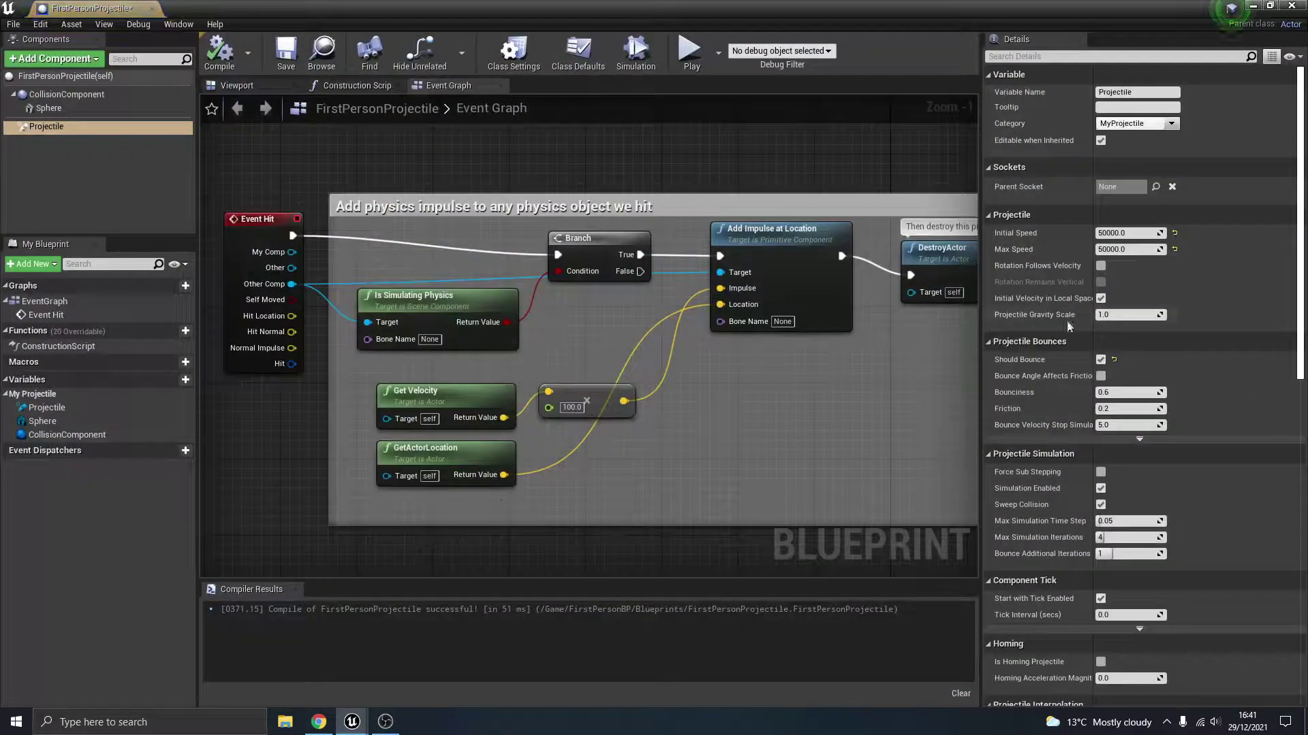
{"action": "left_click", "coordinate": [1131, 236]}
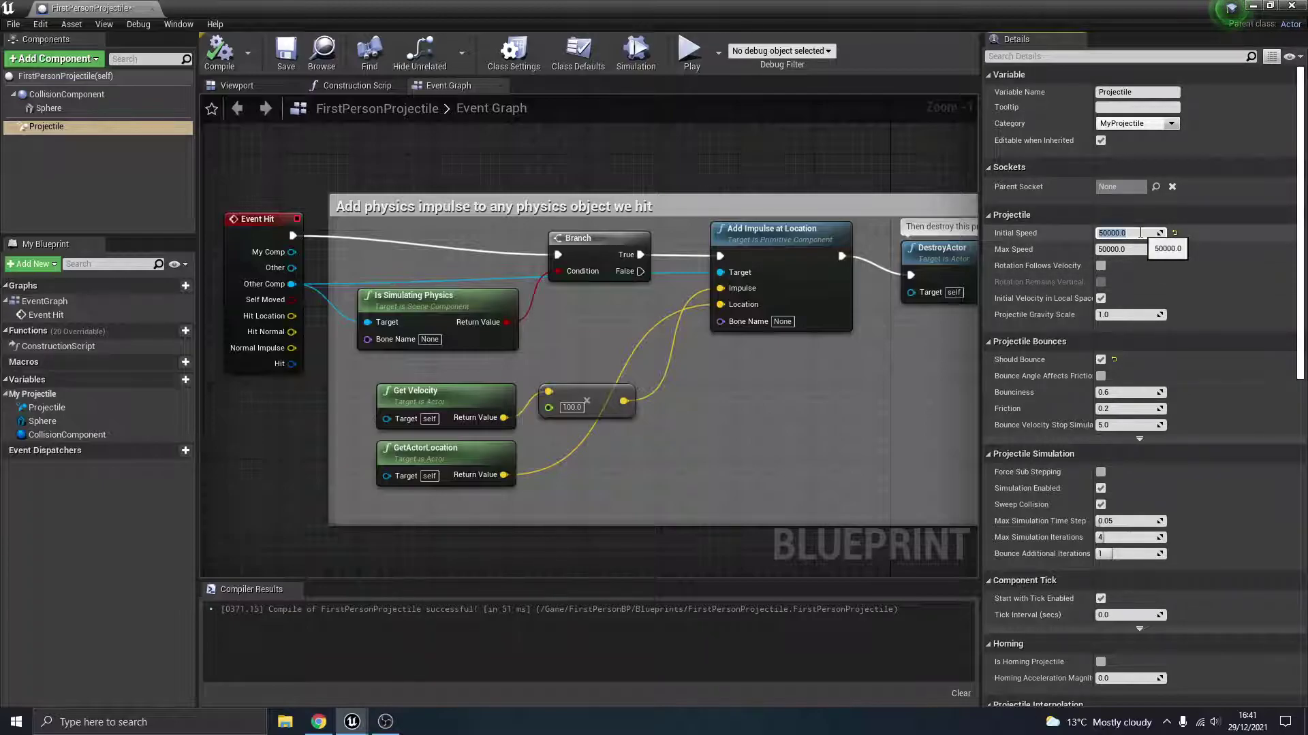
{"action": "type", "text": "10000"}
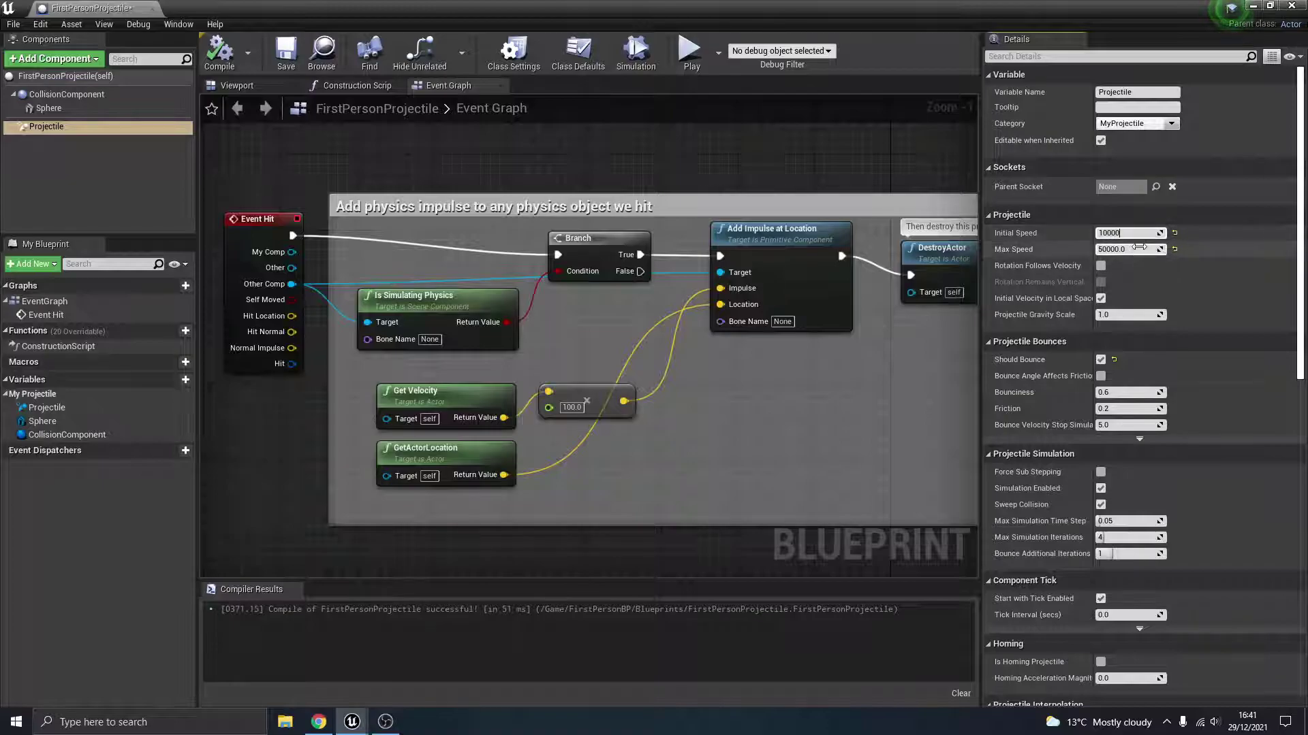
{"action": "key", "text": "Tab"}
{"action": "type", "text": "1"}
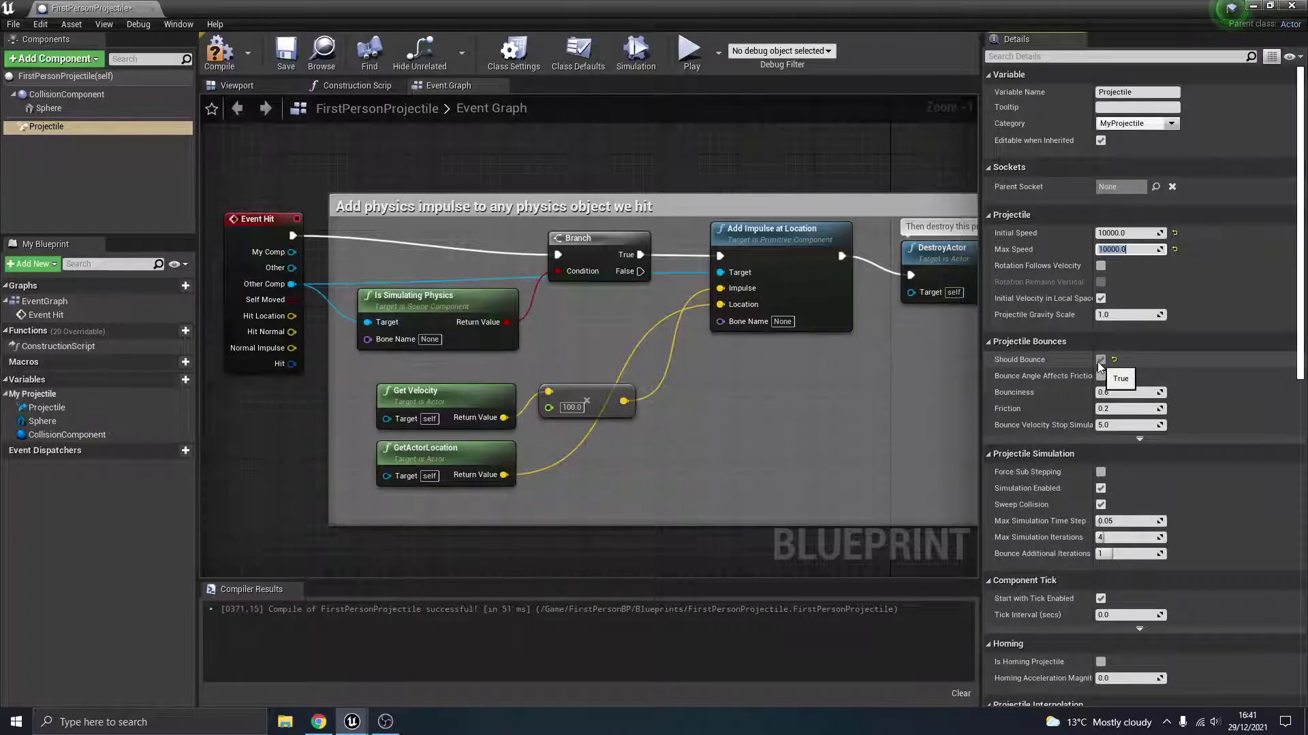
{"action": "left_click", "coordinate": [219, 53]}
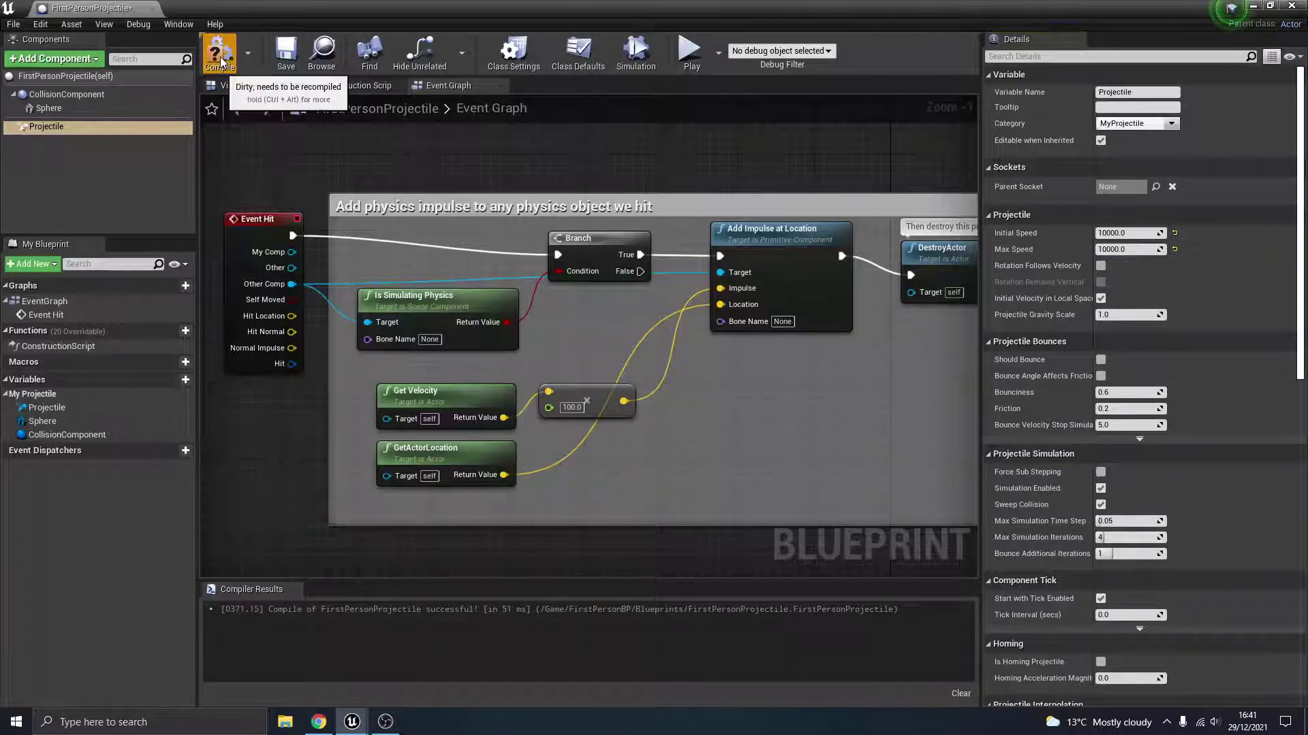
{"action": "left_click", "coordinate": [1254, 7]}
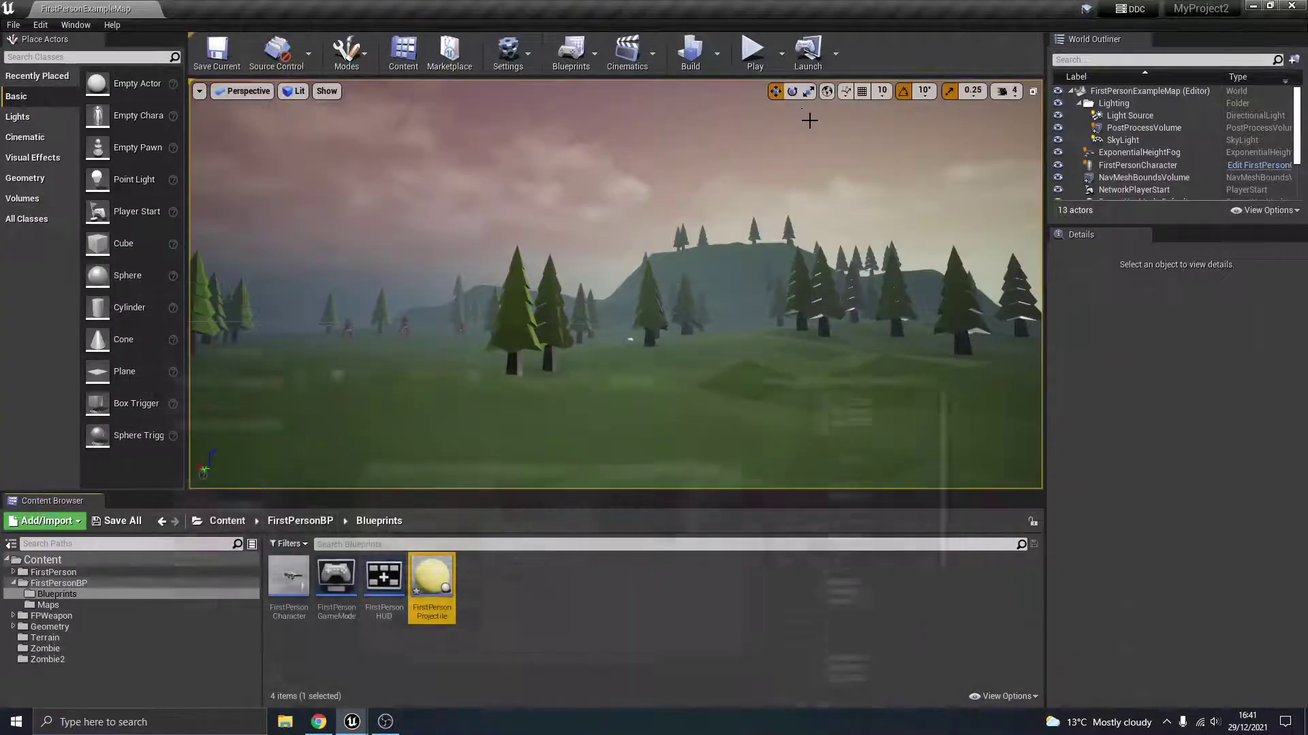
Play the level and fire at the trees and distant characters to check the non-bouncing projectile, then stop
{"action": "left_click", "coordinate": [753, 50]}
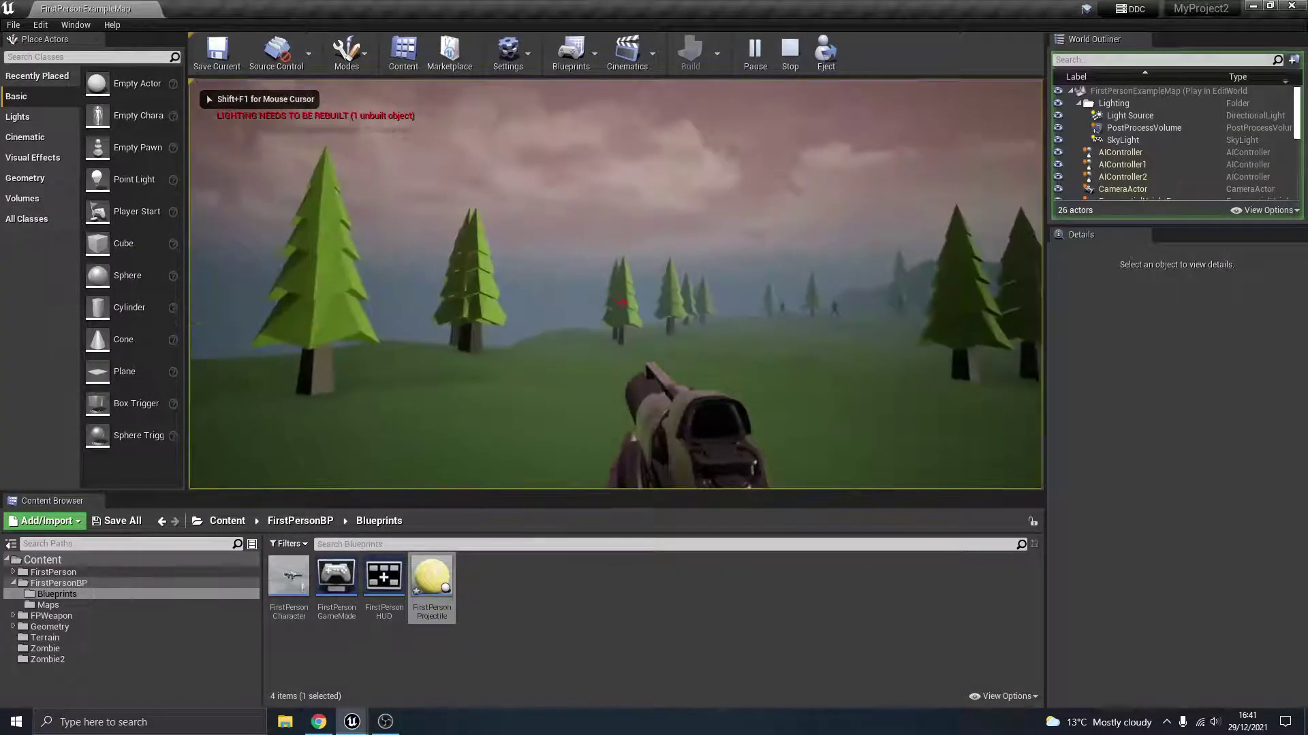
{"action": "left_click", "coordinate": [620, 301]}
{"action": "left_click", "coordinate": [620, 302]}
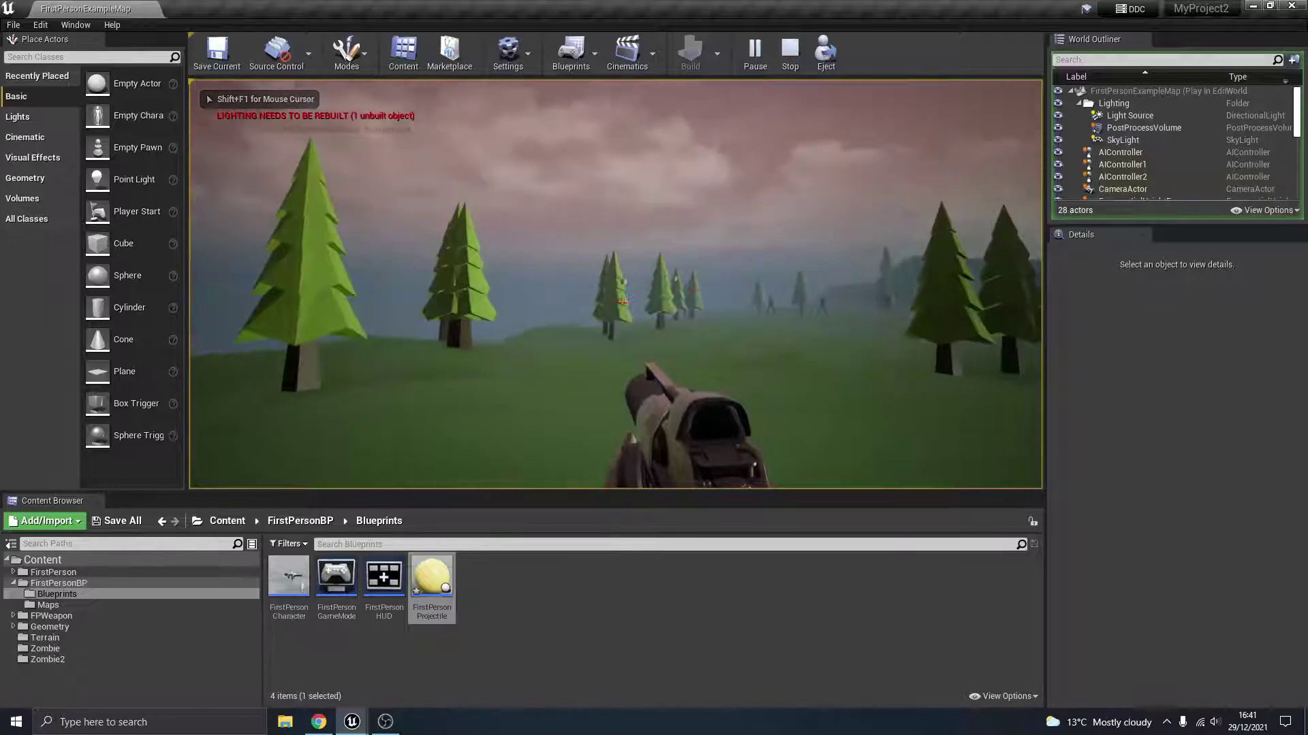
{"action": "left_click", "coordinate": [620, 302]}
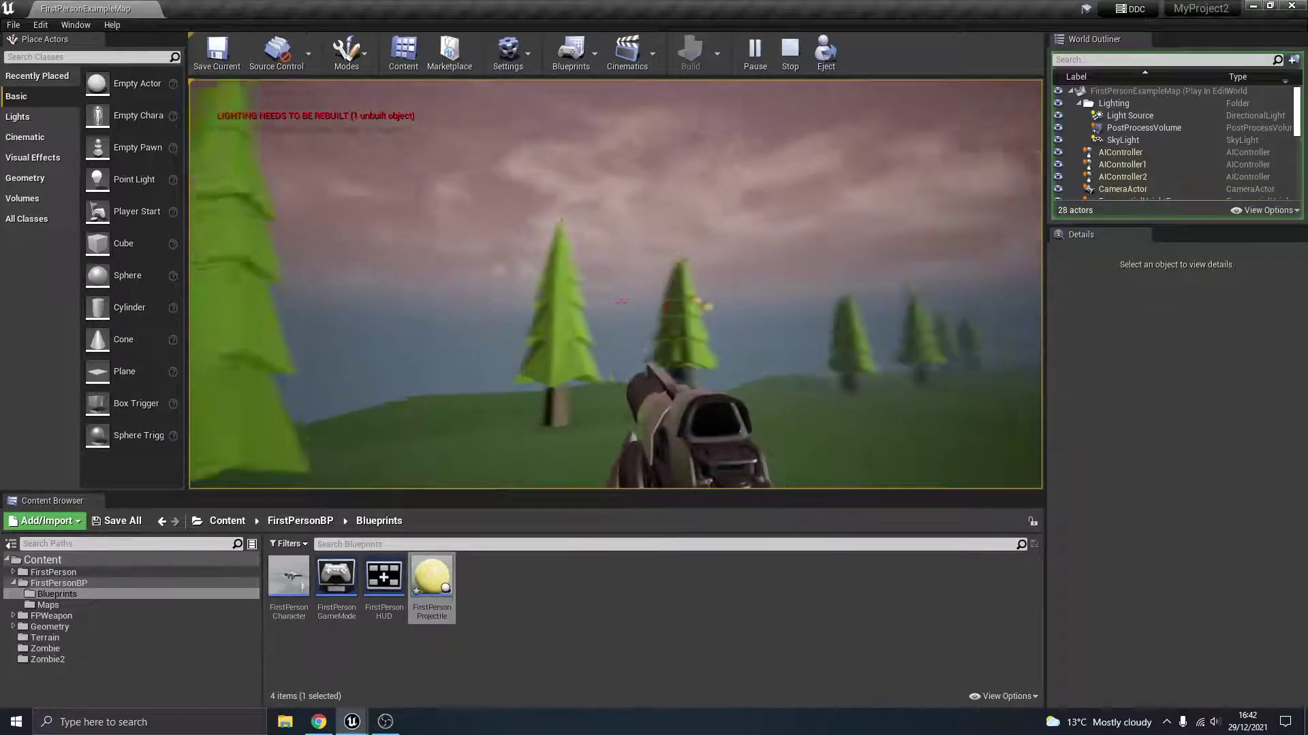
{"action": "left_click", "coordinate": [621, 302]}
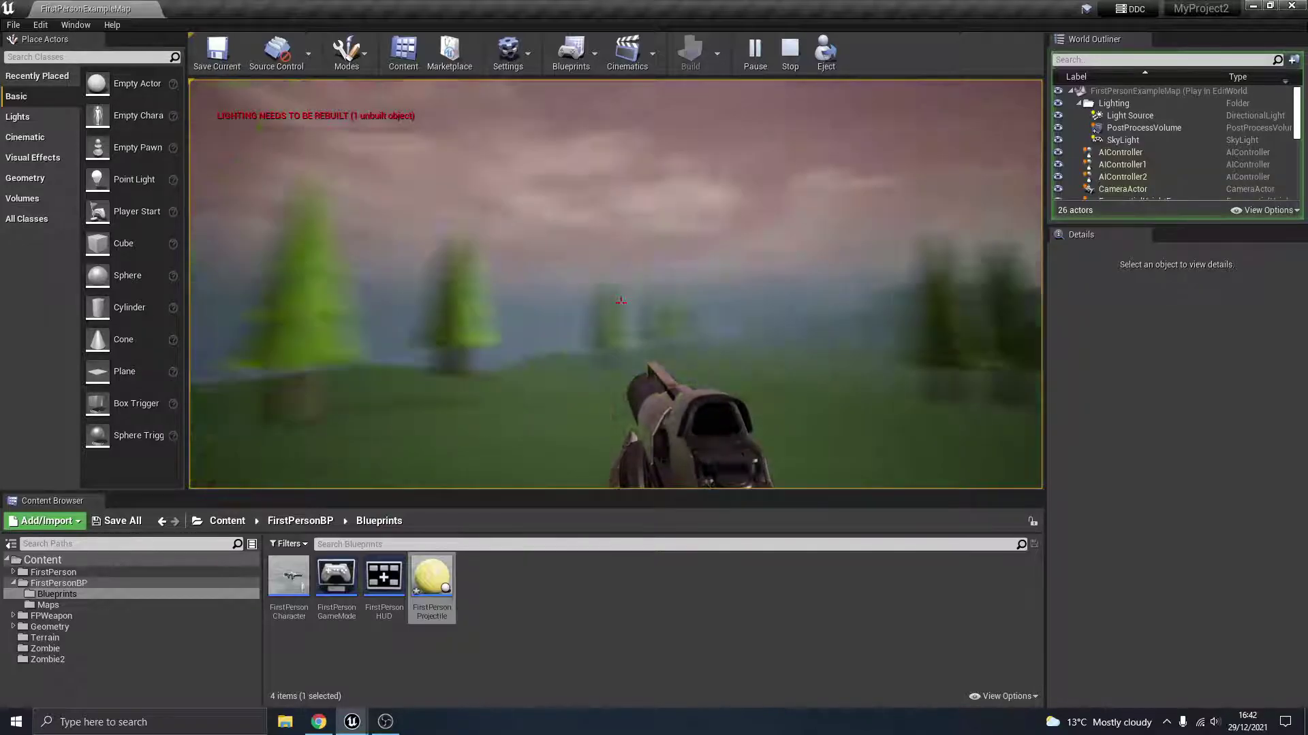
{"action": "left_click", "coordinate": [621, 302]}
{"action": "left_click", "coordinate": [620, 302]}
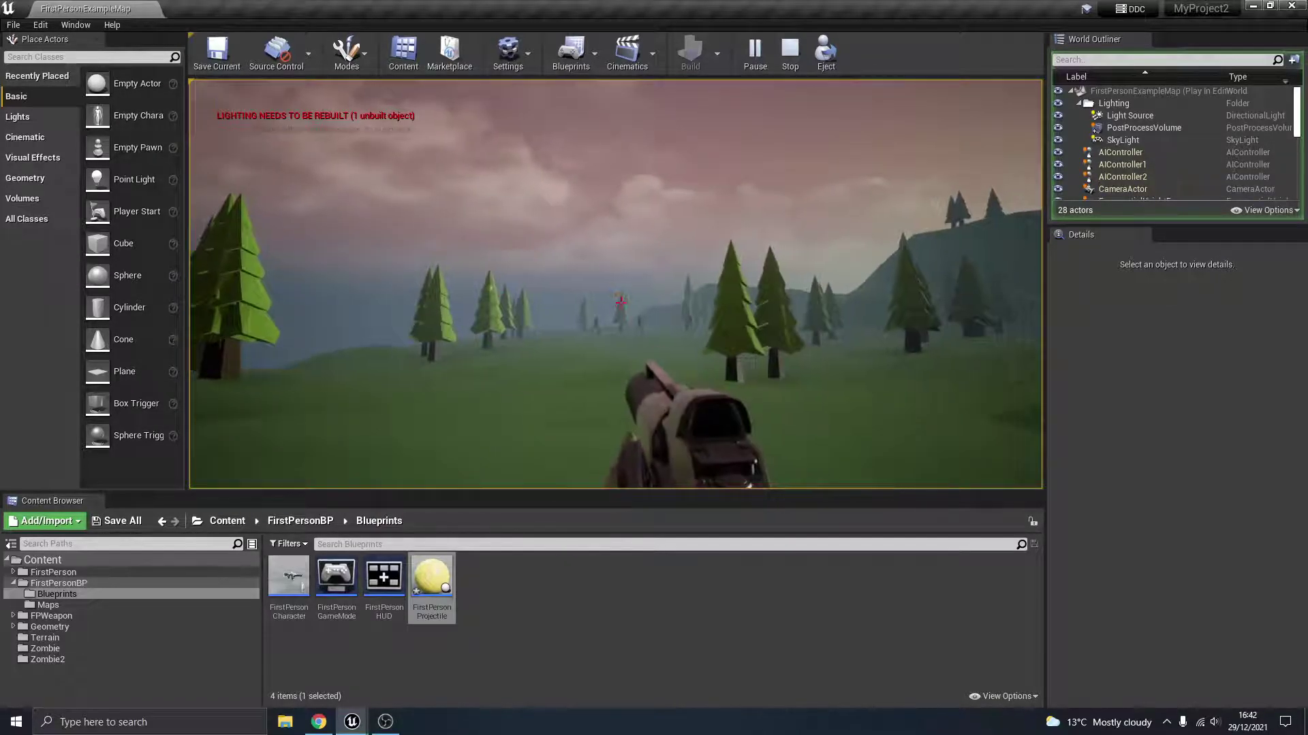
{"action": "left_click", "coordinate": [621, 302]}
{"action": "left_click", "coordinate": [621, 302]}
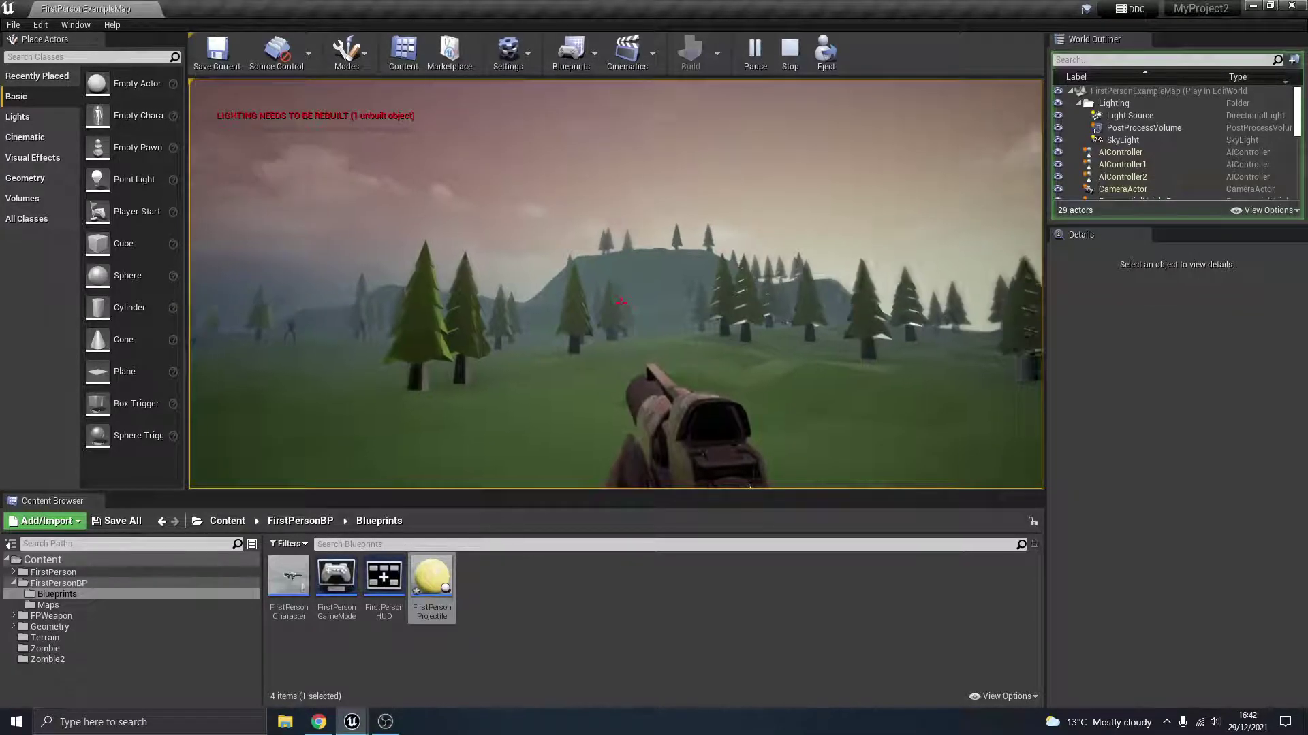
{"action": "key", "text": "Escape"}
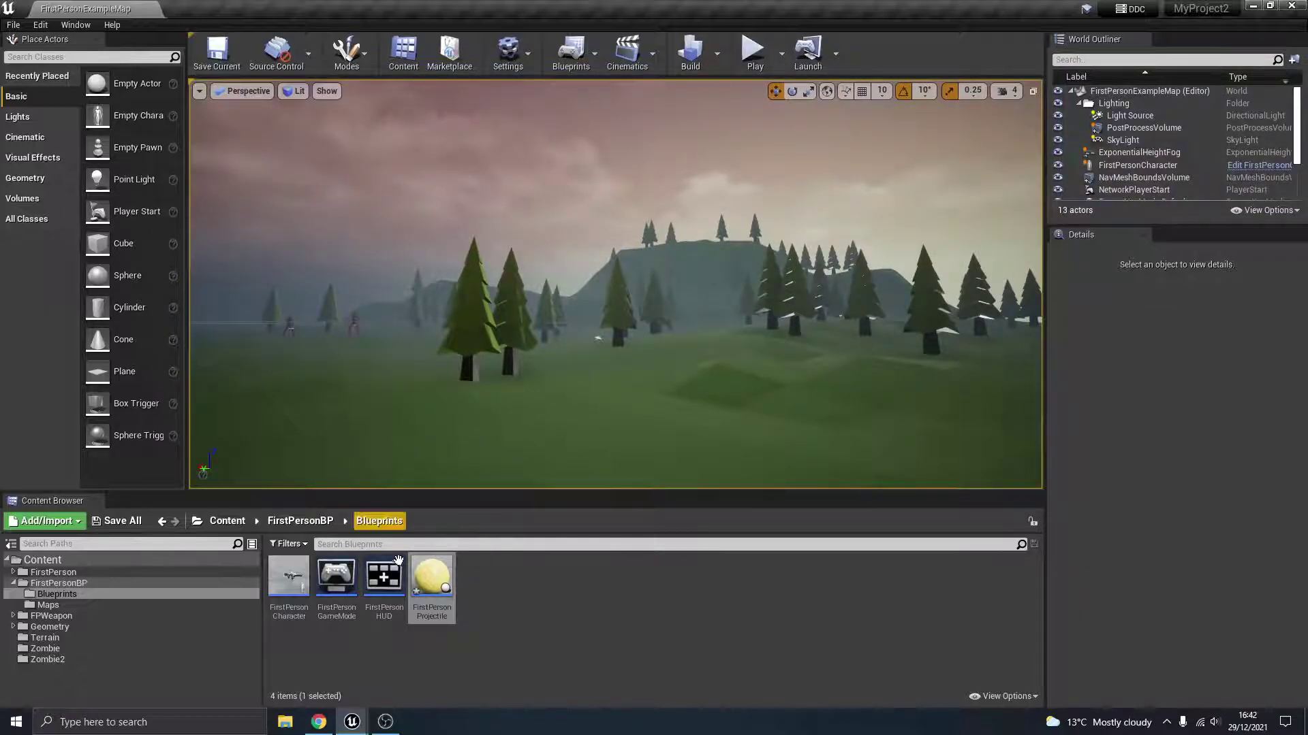
Run the level once more and fire a couple of shots to judge the projectile's speed, then stop
{"action": "left_click", "coordinate": [753, 53]}
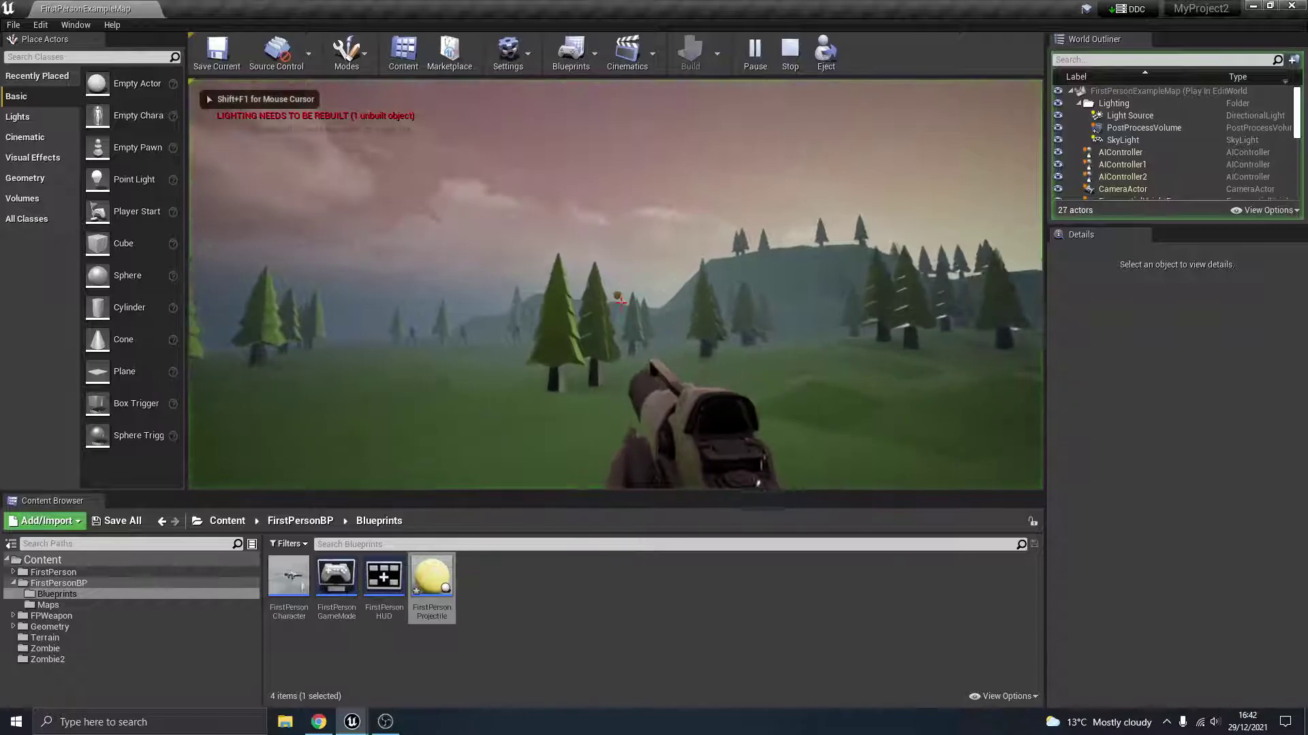
{"action": "left_click", "coordinate": [621, 303]}
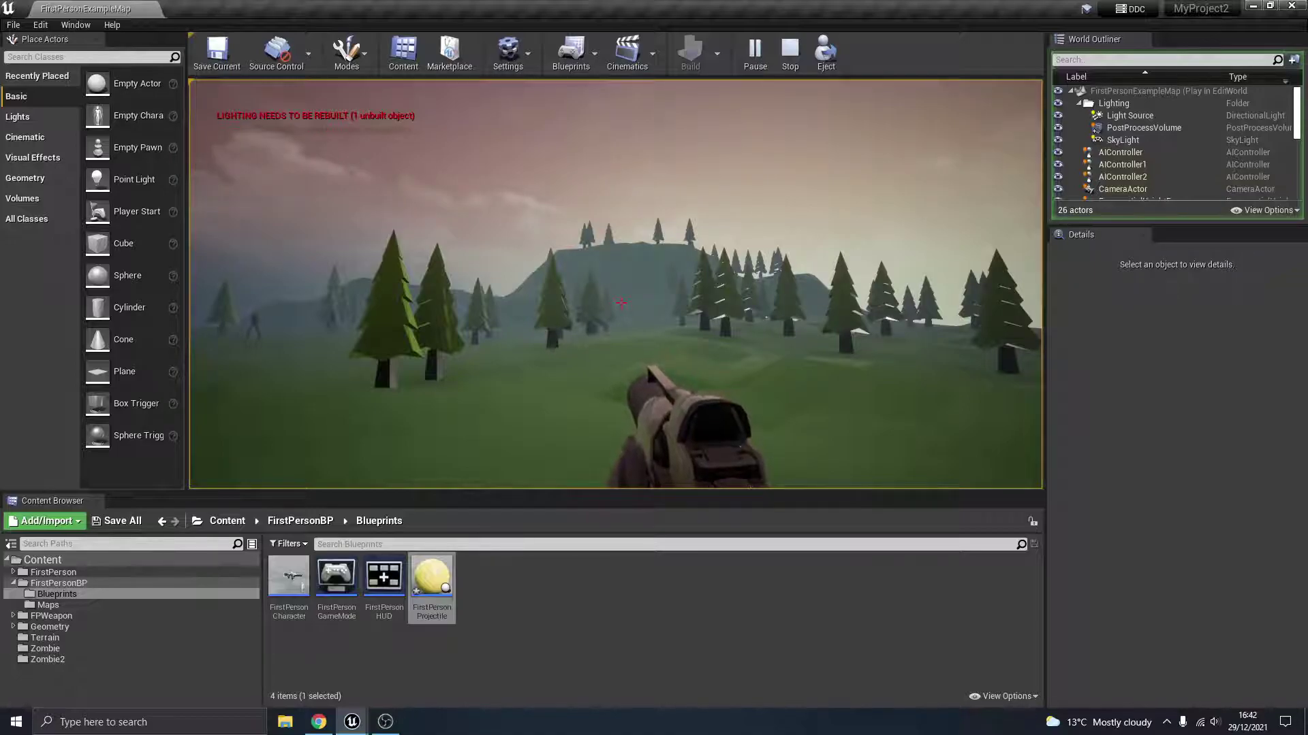
{"action": "left_click", "coordinate": [621, 302]}
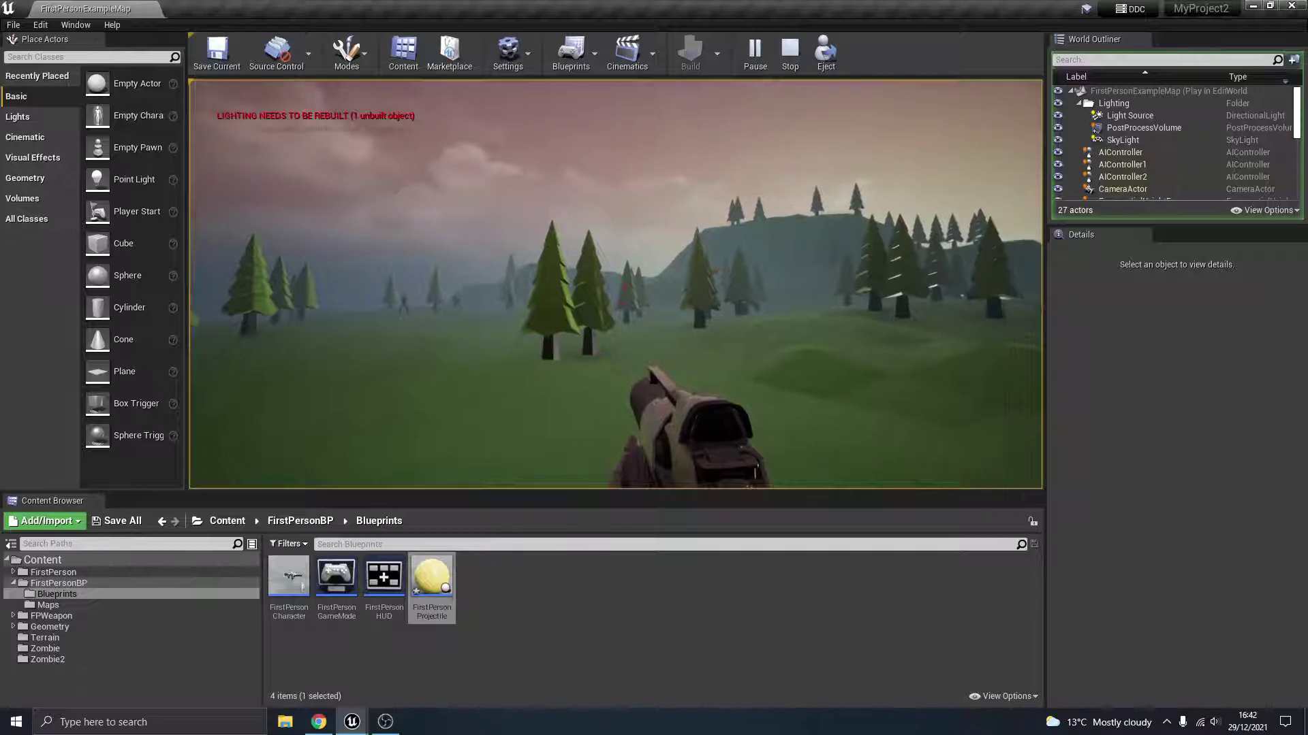
{"action": "key", "text": "Escape"}
Reopen FirstPersonProjectile, set the Projectile component's Initial Speed and Max Speed to 12000, and compile
{"action": "double_click", "coordinate": [432, 577]}
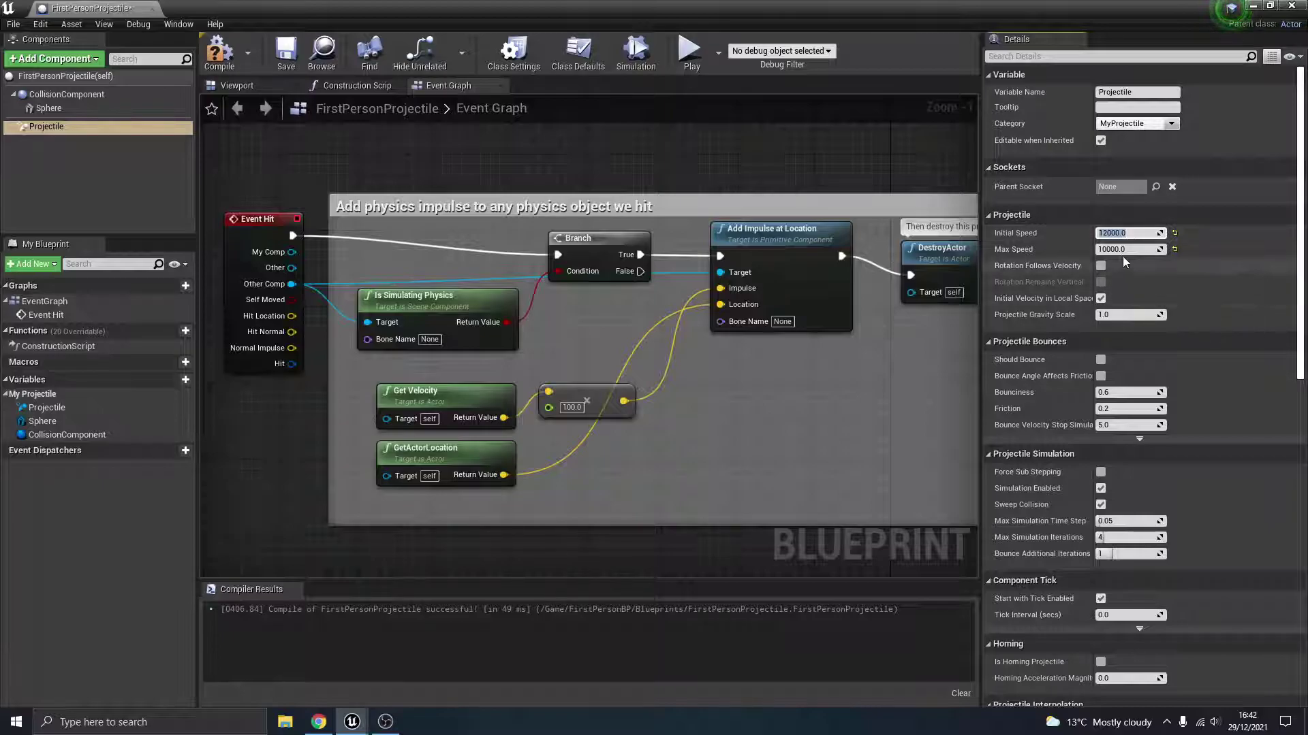
{"action": "left_click", "coordinate": [1129, 249]}
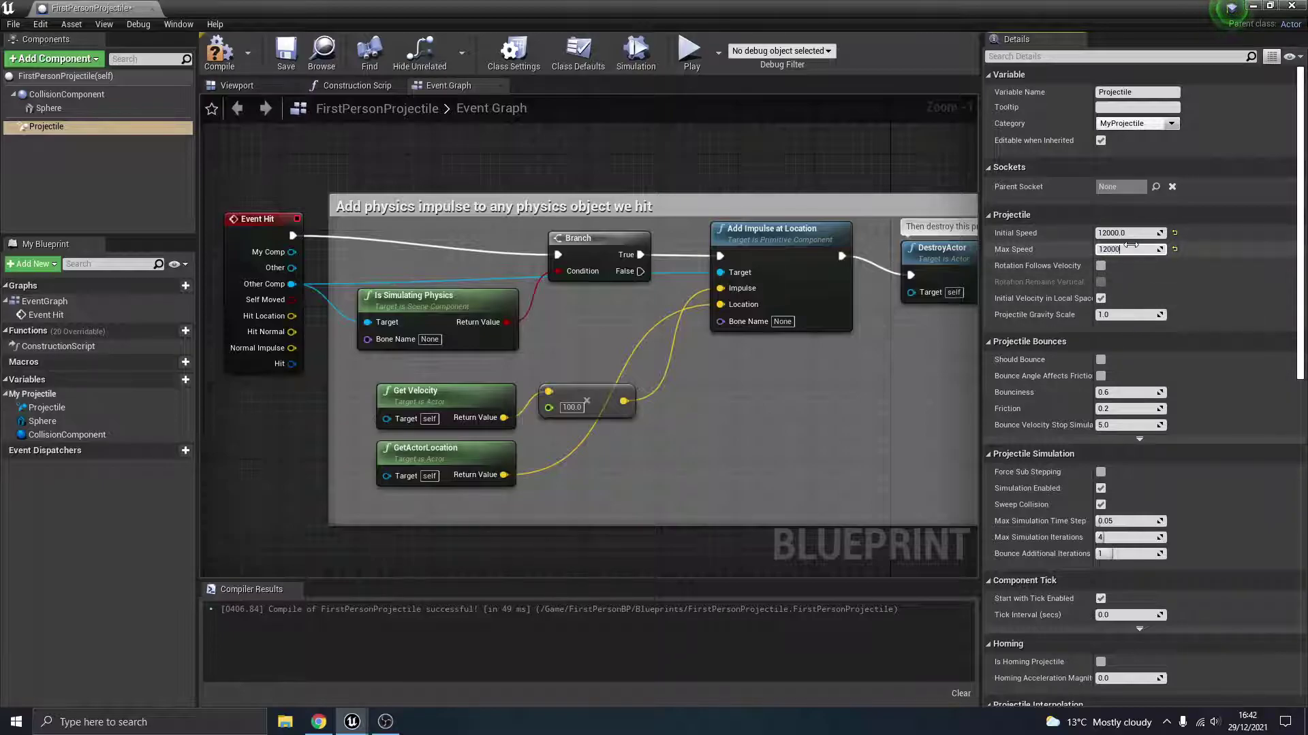
{"action": "left_click", "coordinate": [227, 68]}
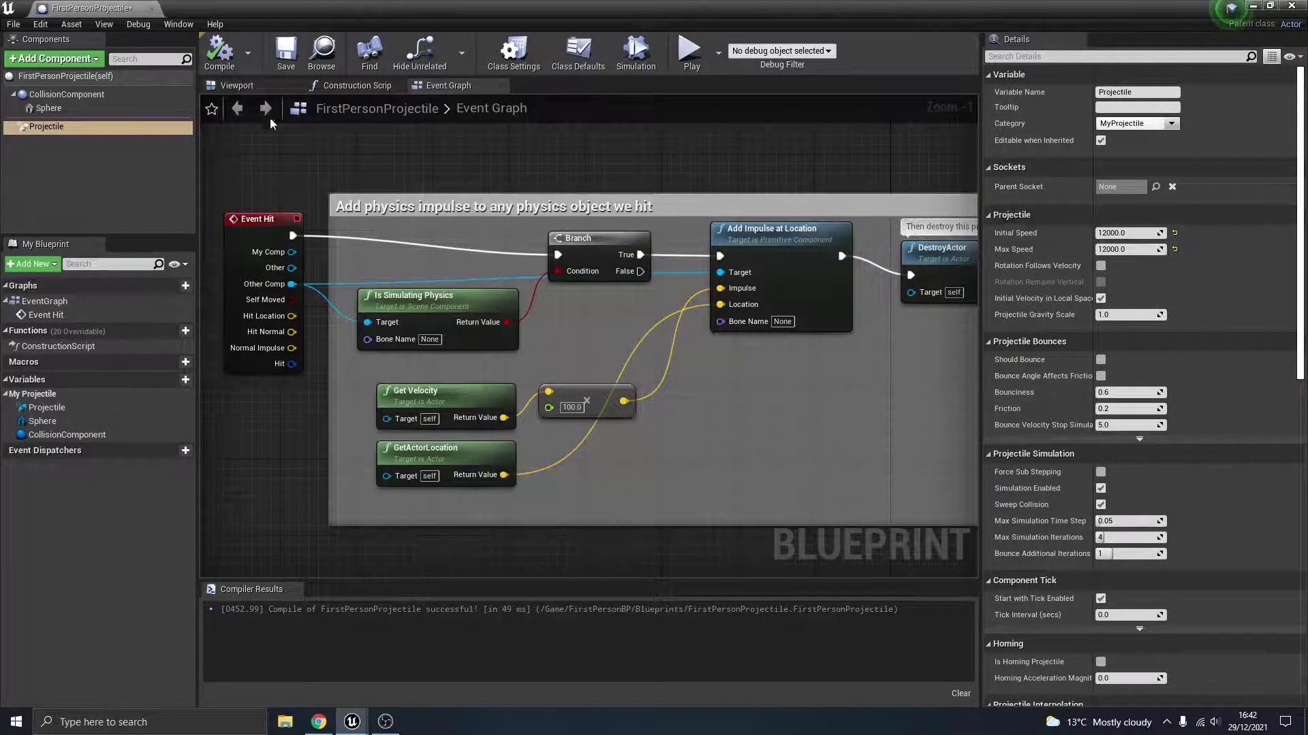
Clear the Static Mesh of the projectile's Sphere component so it has no visible ball, then compile and close the blueprint
{"action": "left_click", "coordinate": [242, 85]}
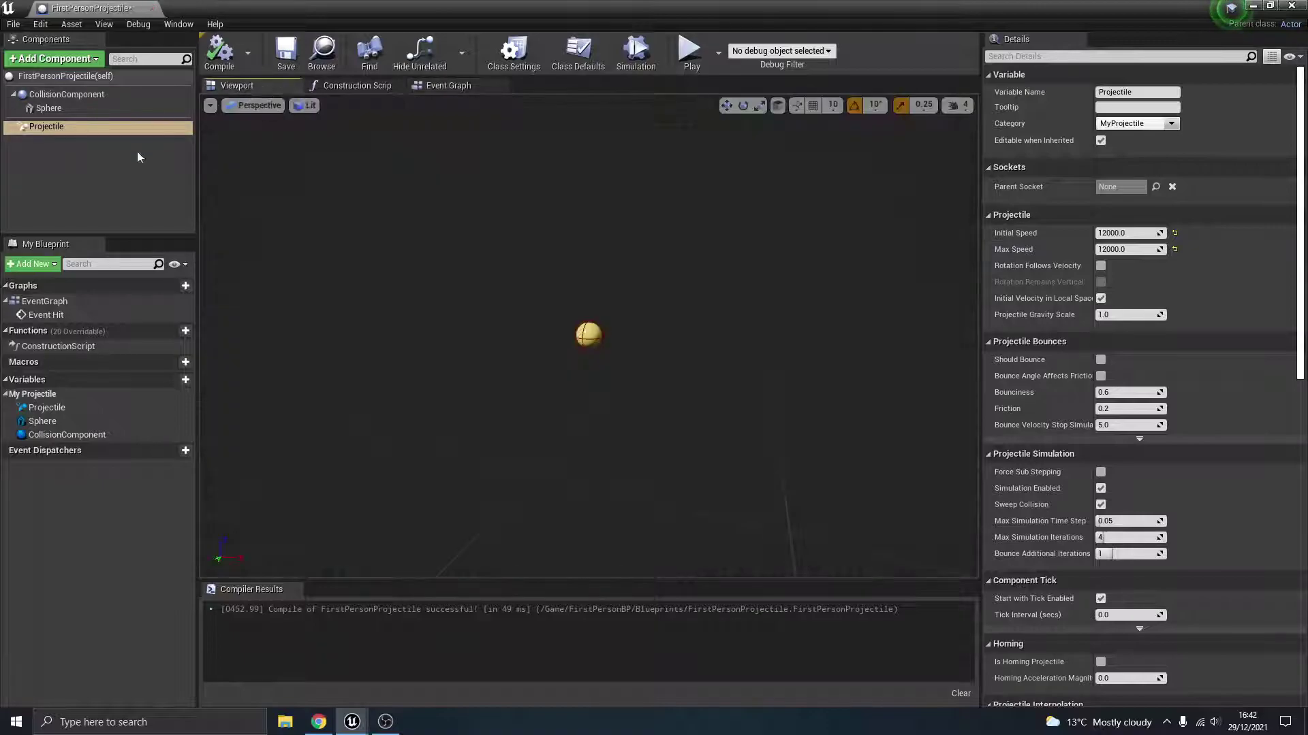
{"action": "left_click", "coordinate": [585, 334]}
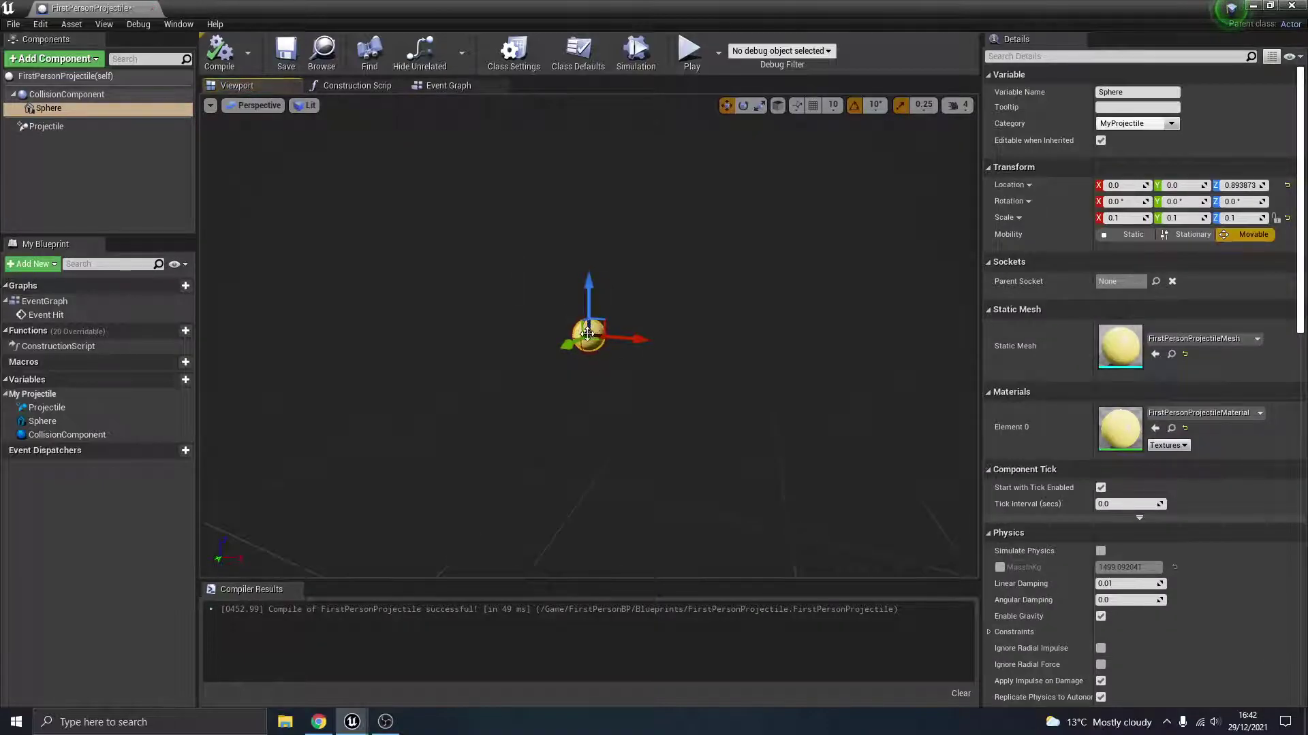
{"action": "scroll", "coordinate": [587, 334], "scroll_direction": "up", "scroll_amount": 3}
{"action": "left_click", "coordinate": [1195, 343]}
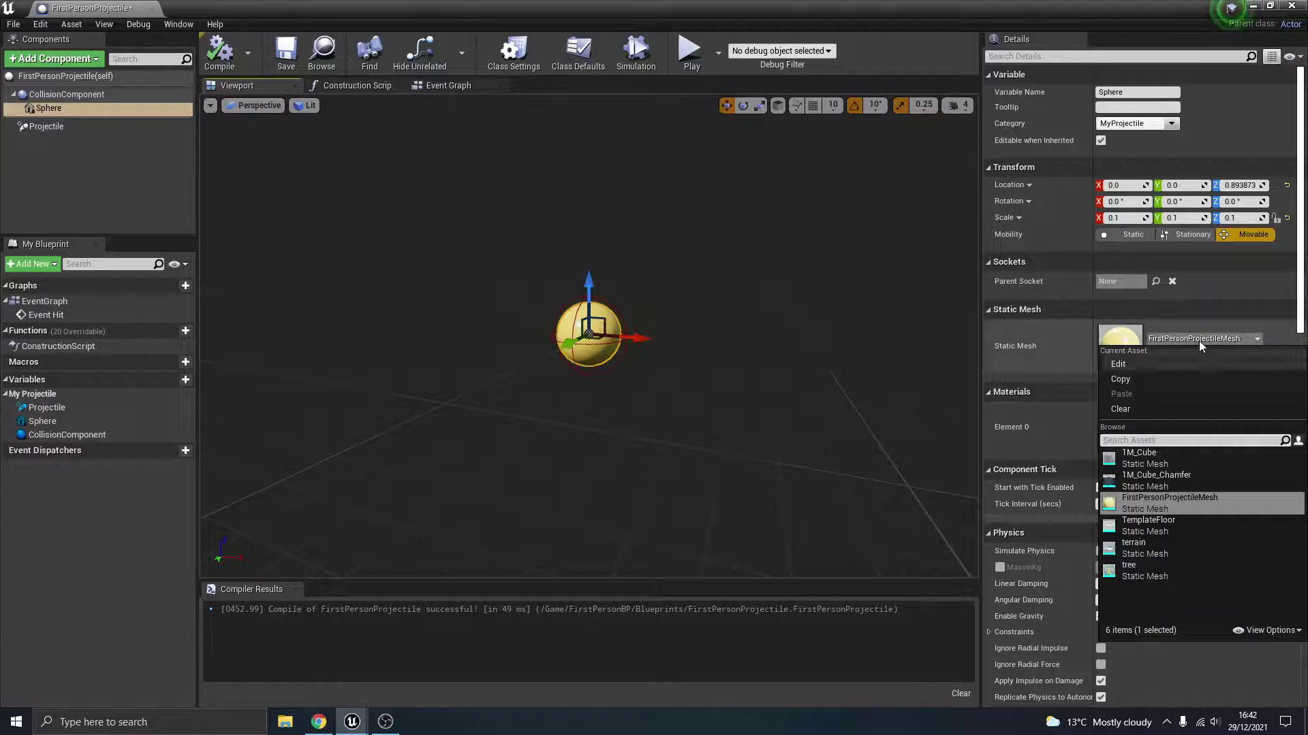
{"action": "left_click", "coordinate": [1199, 341]}
{"action": "left_click", "coordinate": [1197, 340]}
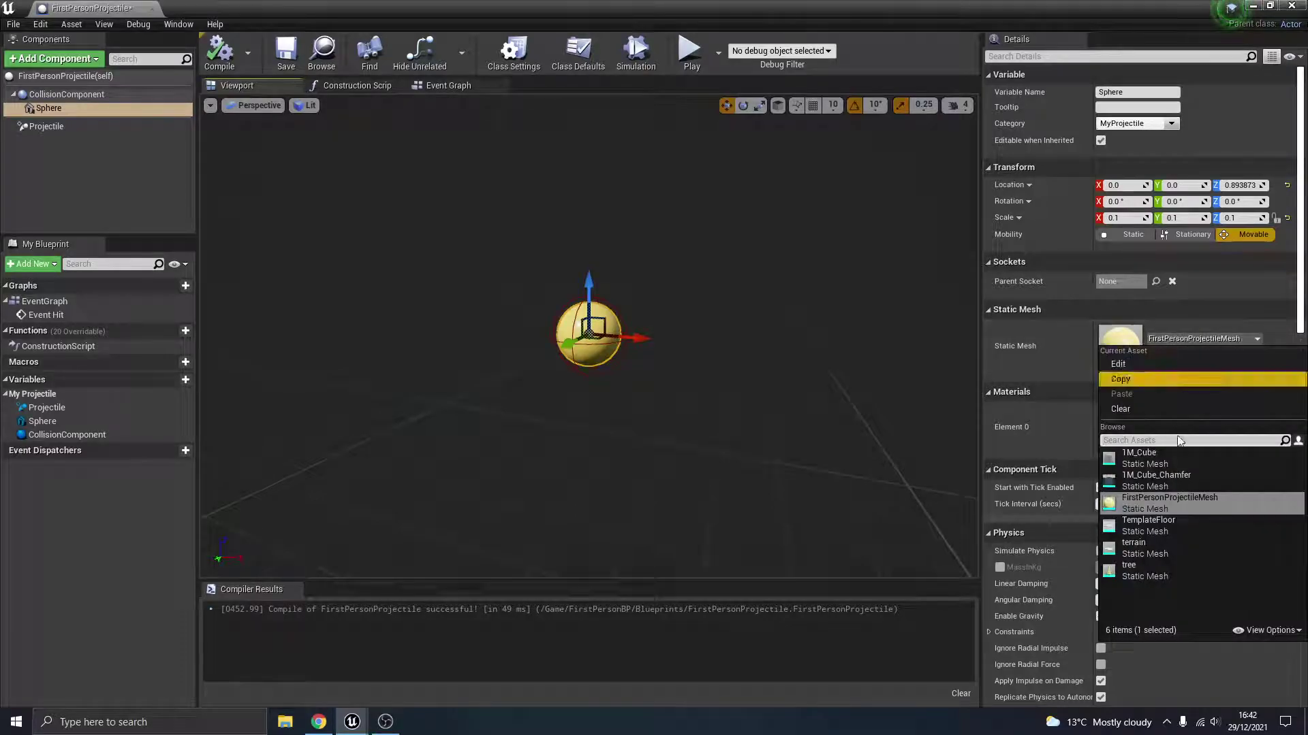
{"action": "left_click", "coordinate": [1126, 408]}
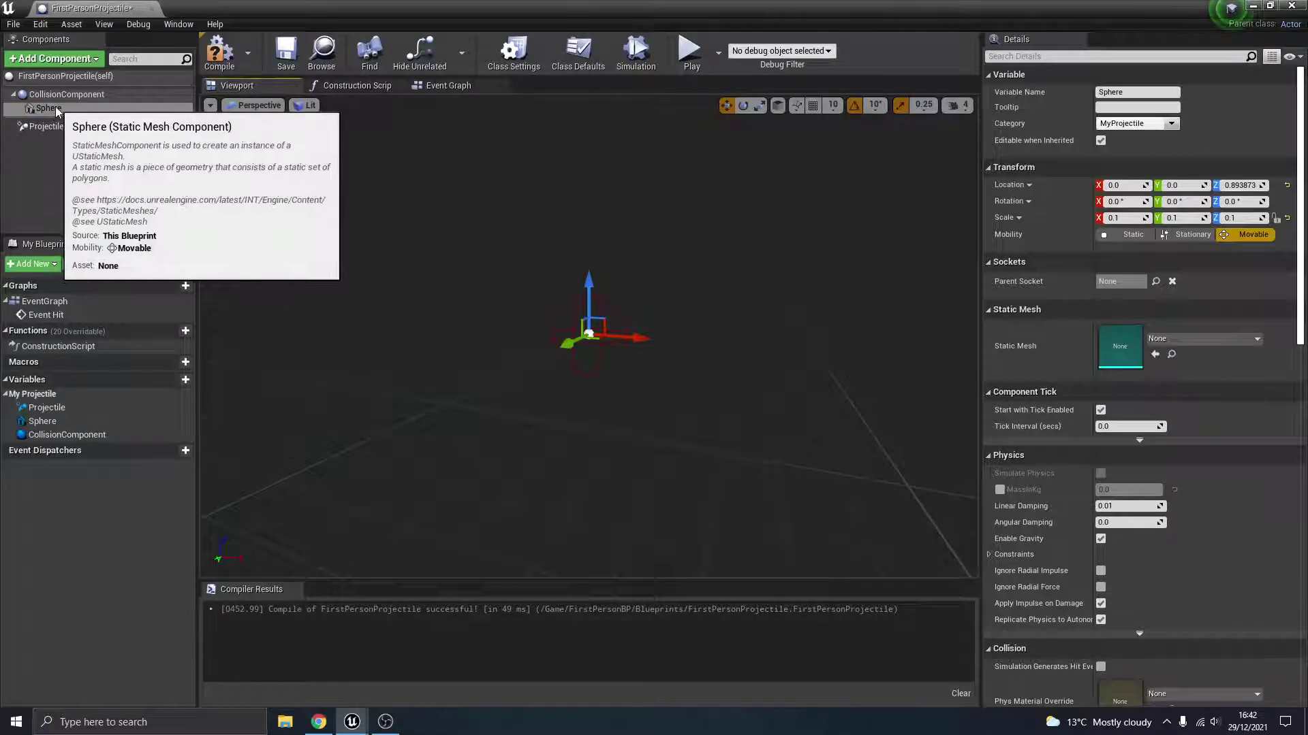
{"action": "left_click", "coordinate": [96, 109]}
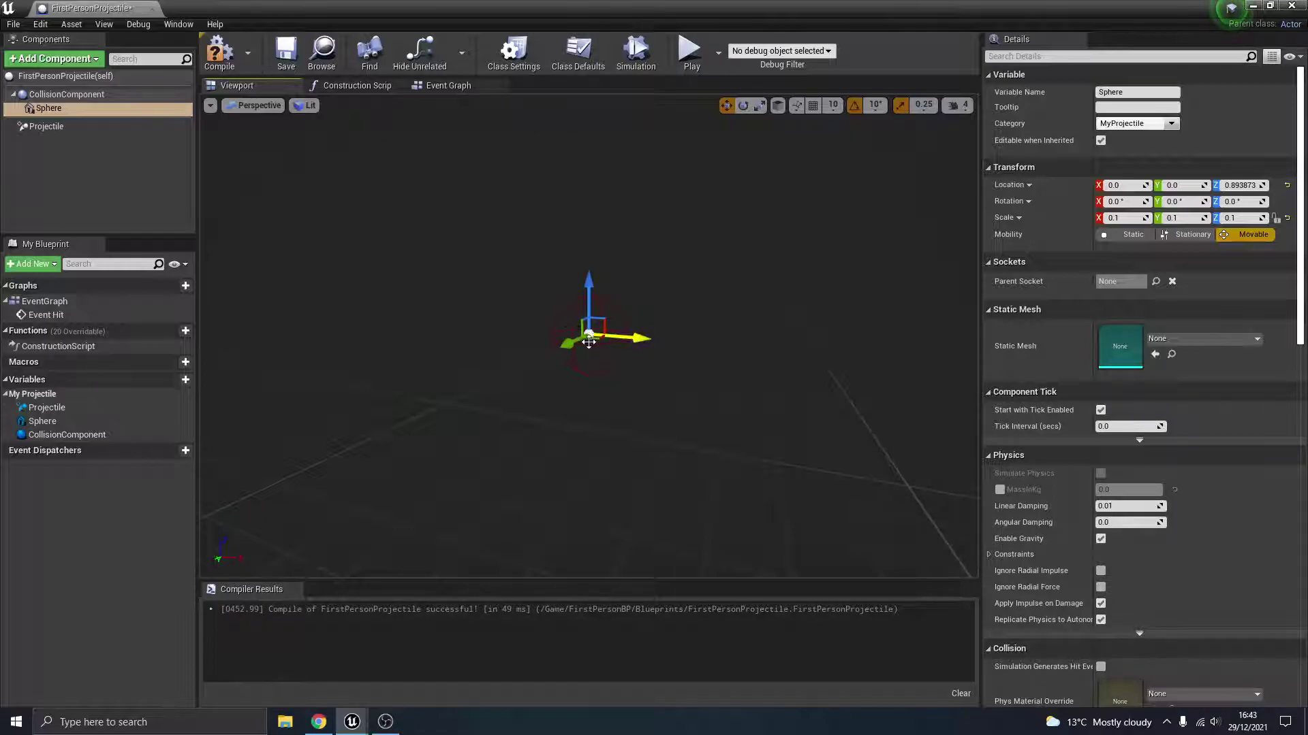
{"action": "left_click", "coordinate": [218, 51]}
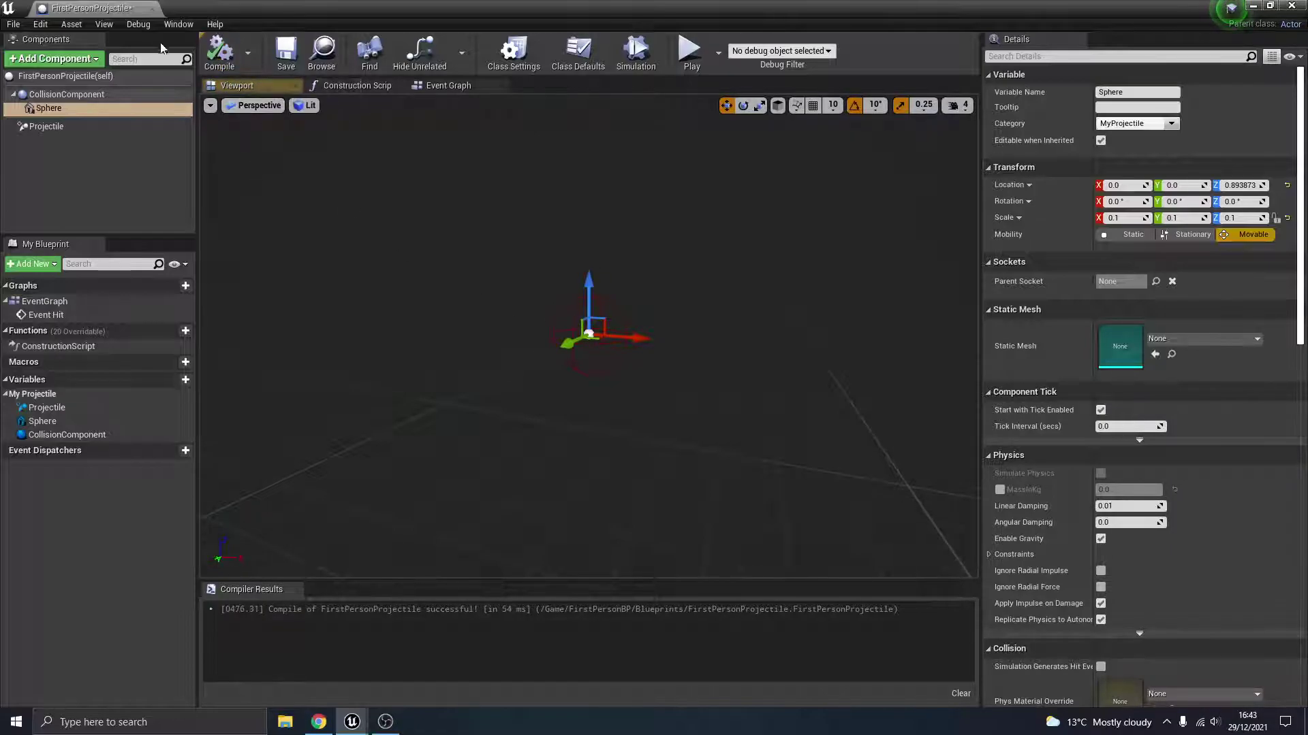
{"action": "left_click", "coordinate": [152, 9]}
Play the level and fire to check the projectile without its mesh, then stop
{"action": "left_click", "coordinate": [753, 50]}
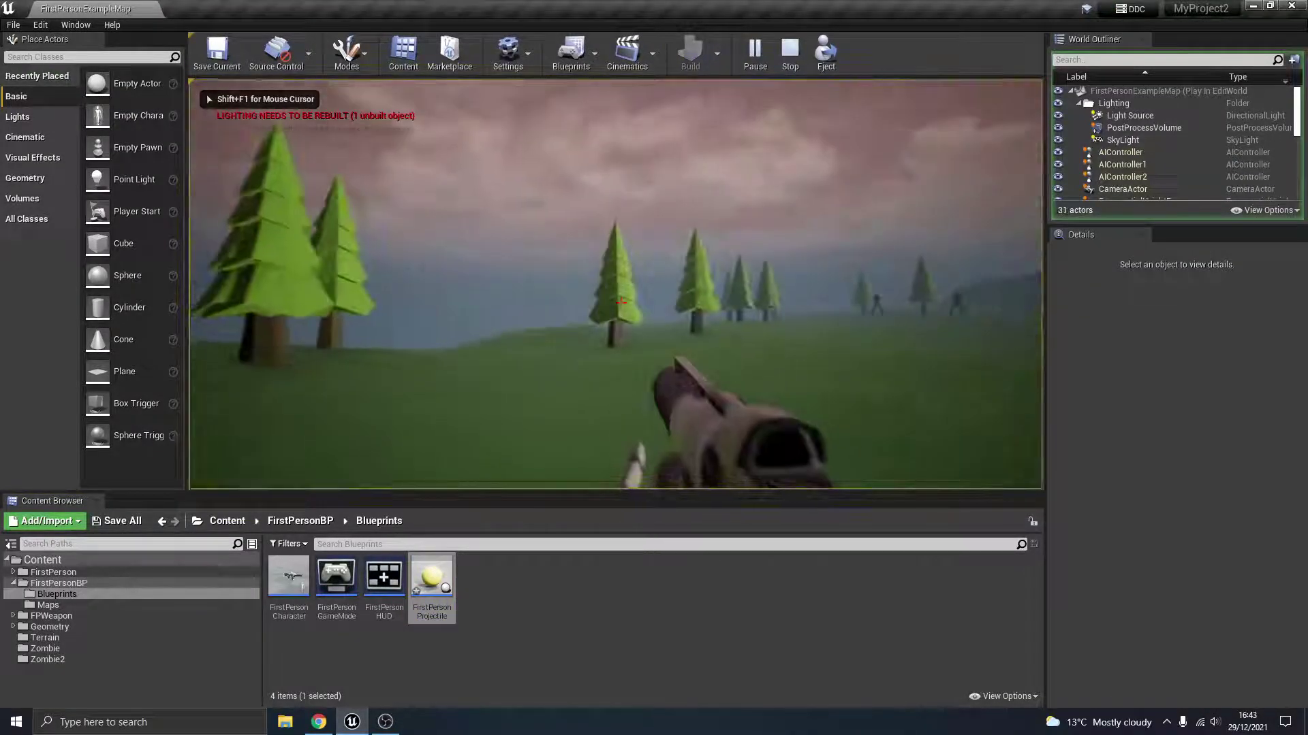
{"action": "left_click", "coordinate": [415, 256]}
{"action": "key", "text": "Escape"}
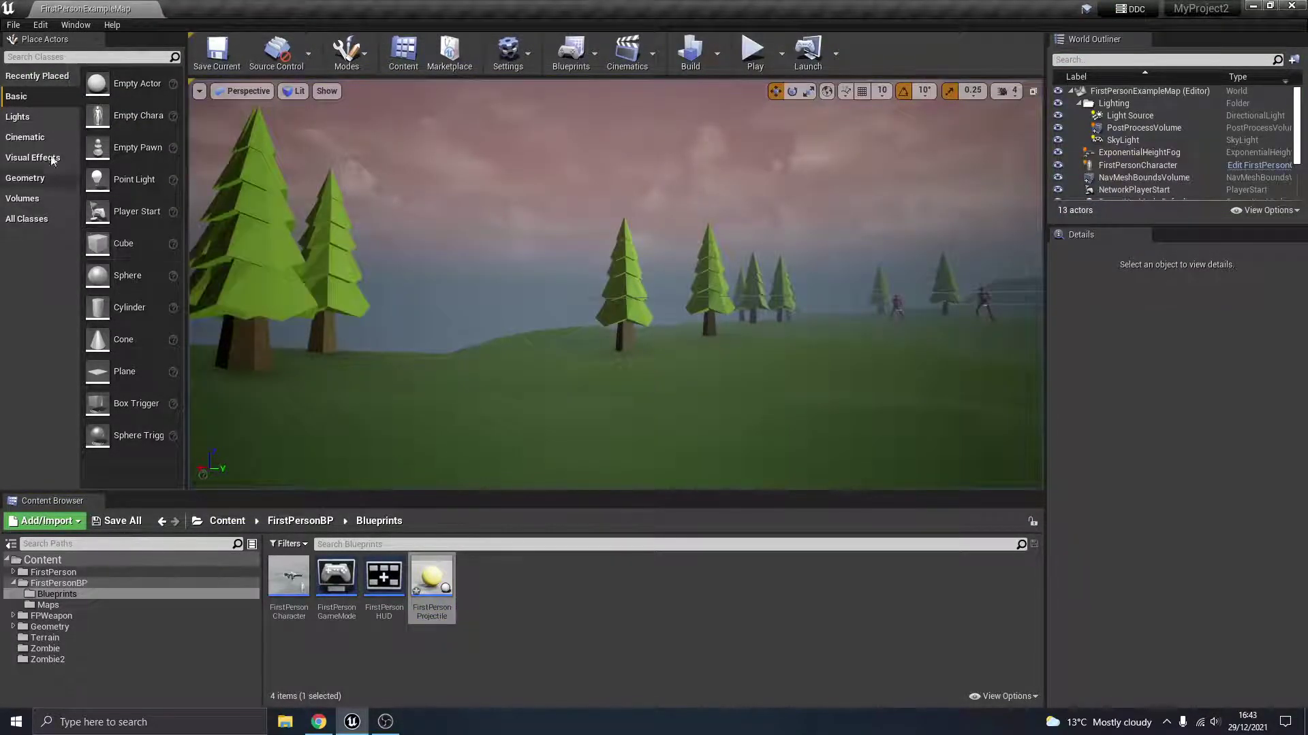
Place a Cube actor on the grass in front of the trees and enable Simulate Physics on it
{"action": "left_click_drag", "start_coordinate": [134, 252], "coordinate": [559, 310]}
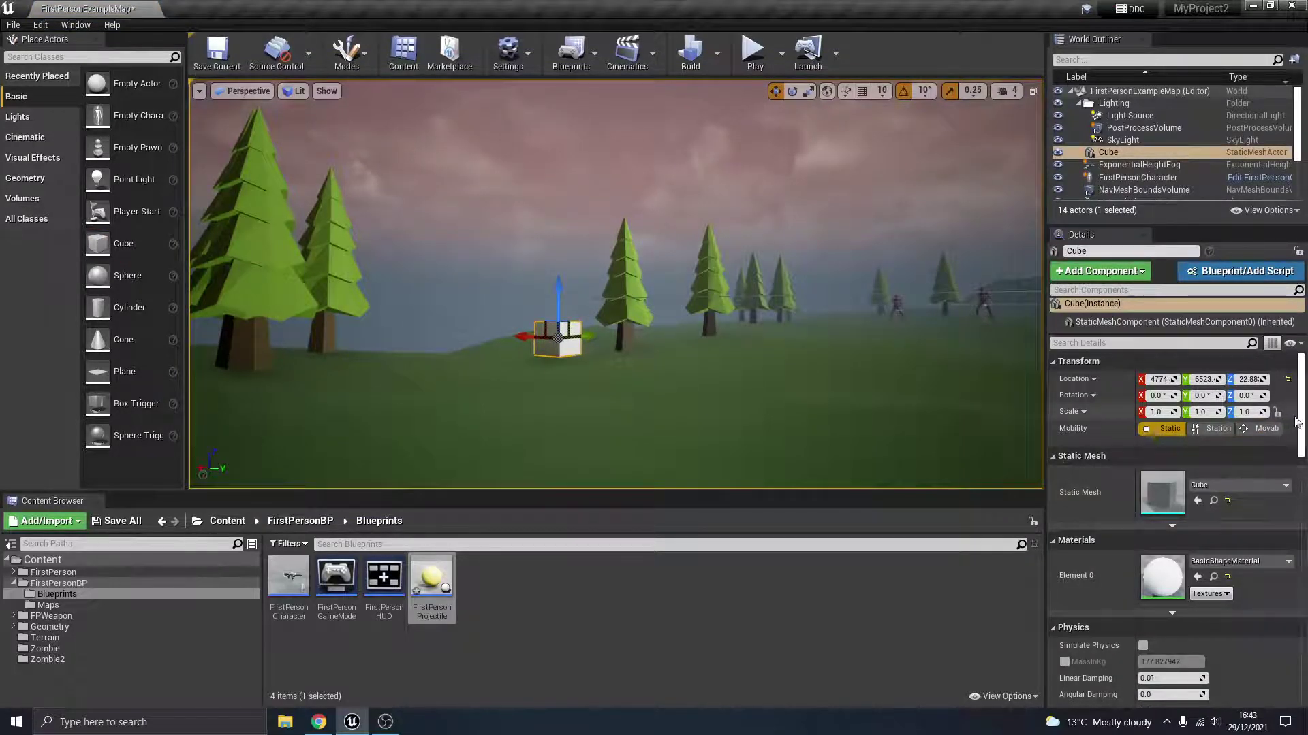
{"action": "left_click_drag", "start_coordinate": [1300, 424], "coordinate": [1302, 451]}
{"action": "left_click", "coordinate": [1143, 552]}
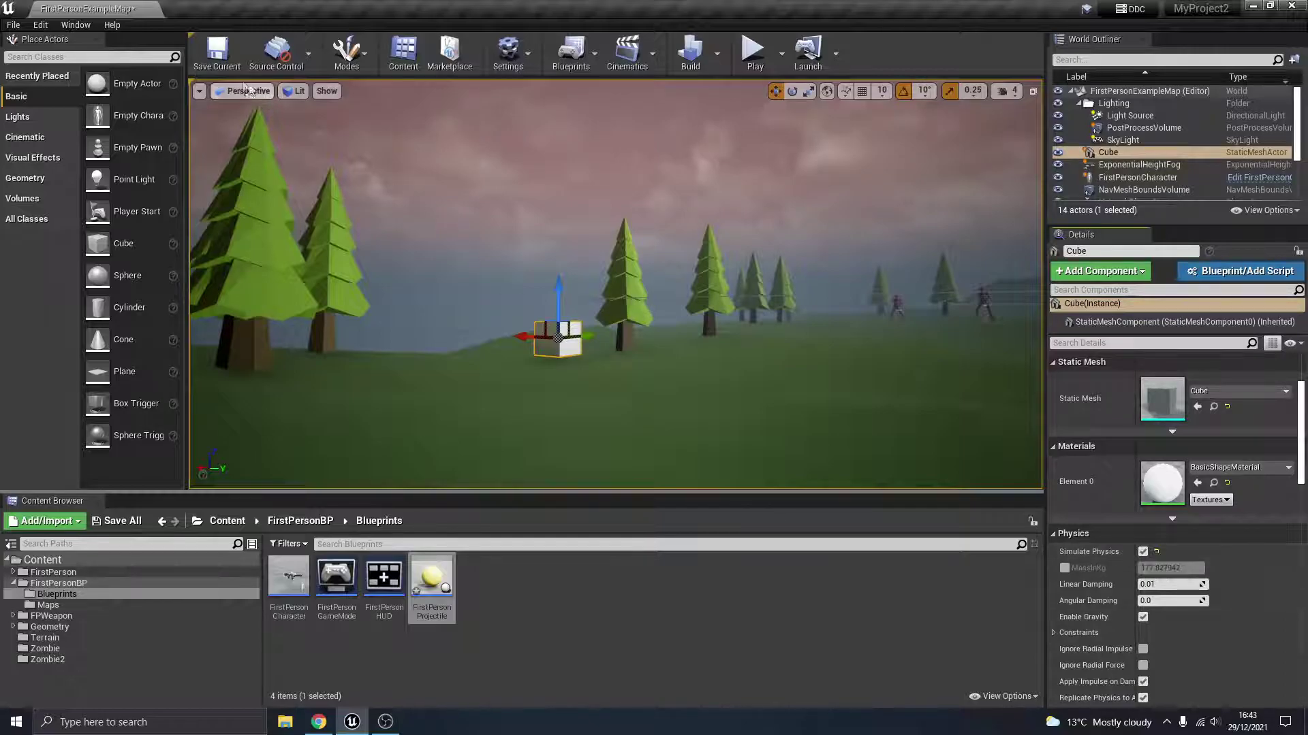
Play the level briefly, stop, and shift the cube sideways along its Y axis to more open ground
{"action": "left_click", "coordinate": [752, 49]}
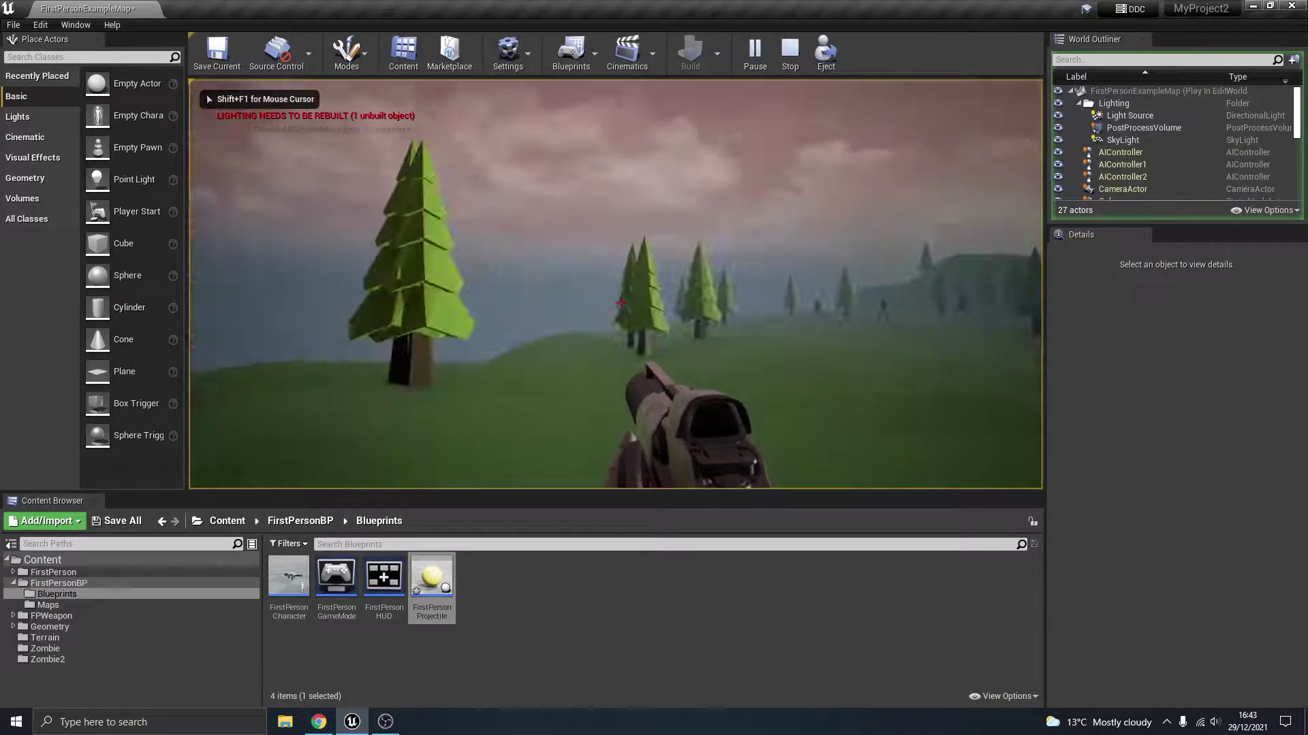
{"action": "key", "text": "Escape"}
{"action": "left_click_drag", "start_coordinate": [587, 344], "coordinate": [691, 346]}
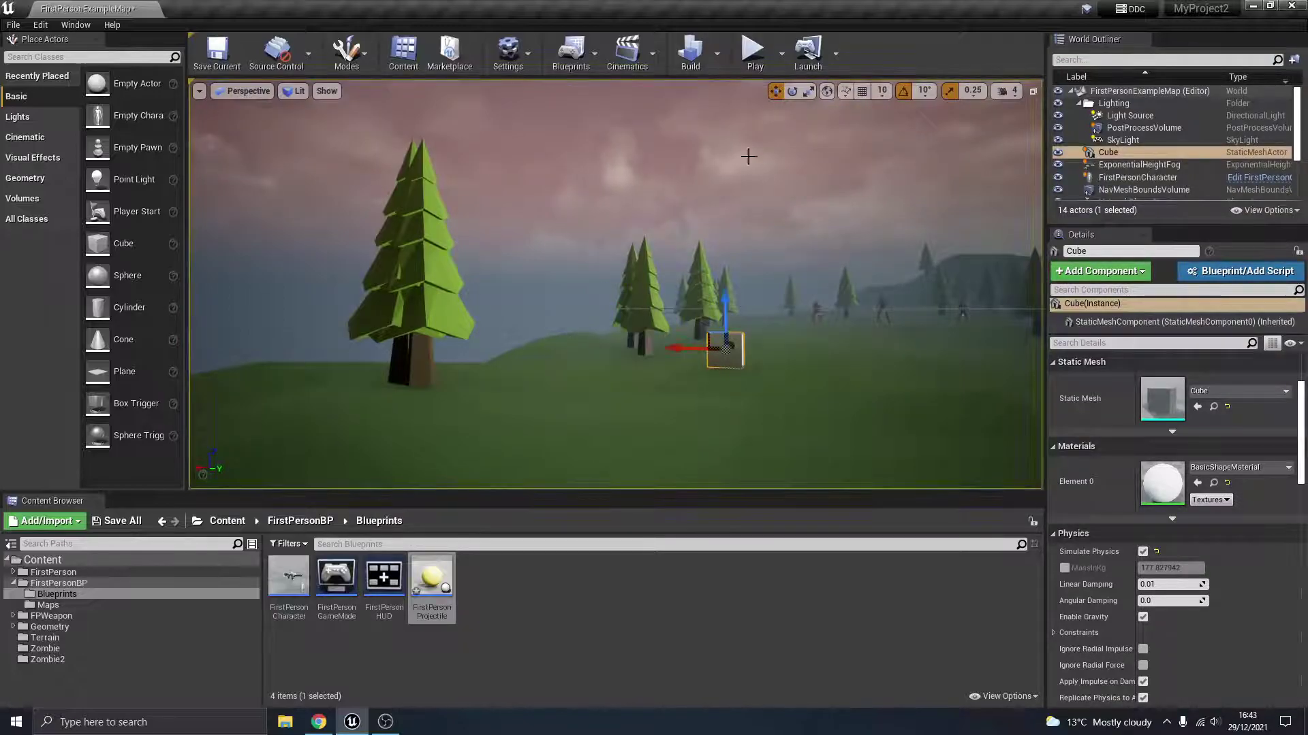
Play the level, walk toward the cube and fire several shots to test the projectile's impact, then stop
{"action": "left_click", "coordinate": [753, 49]}
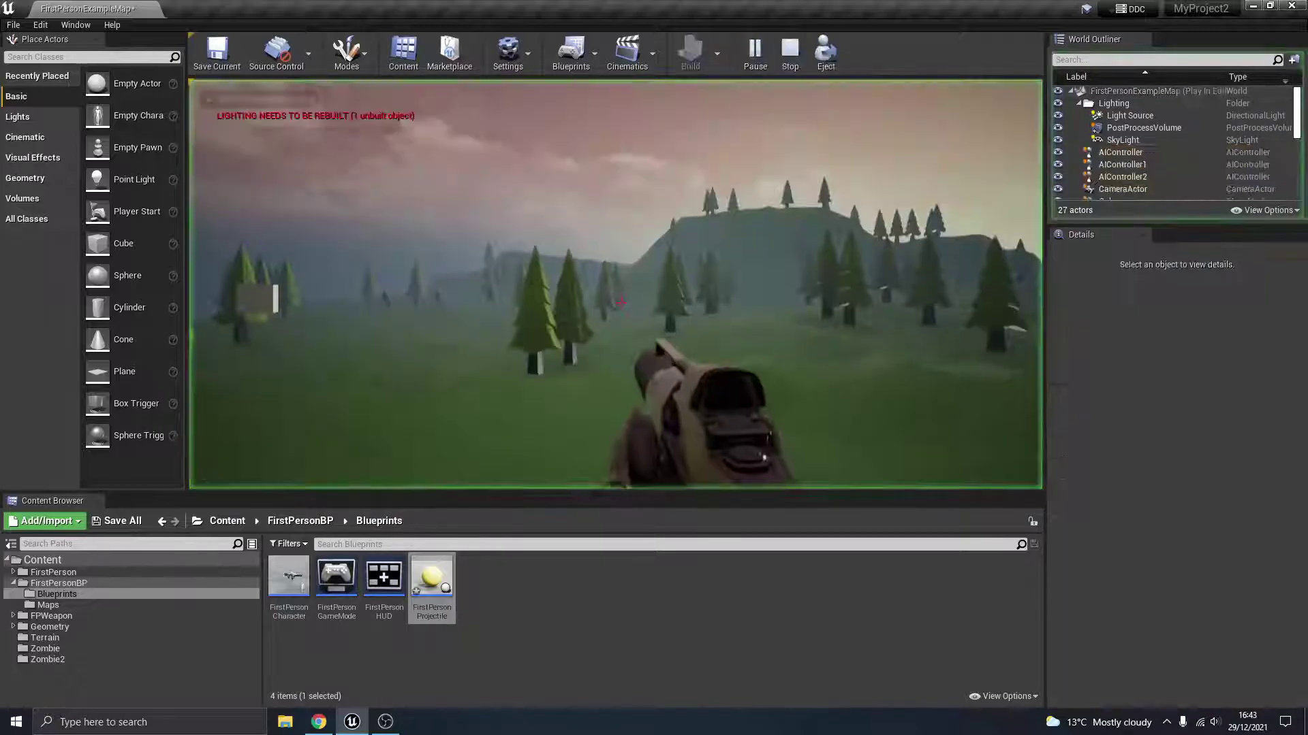
{"action": "key", "text": "w"}
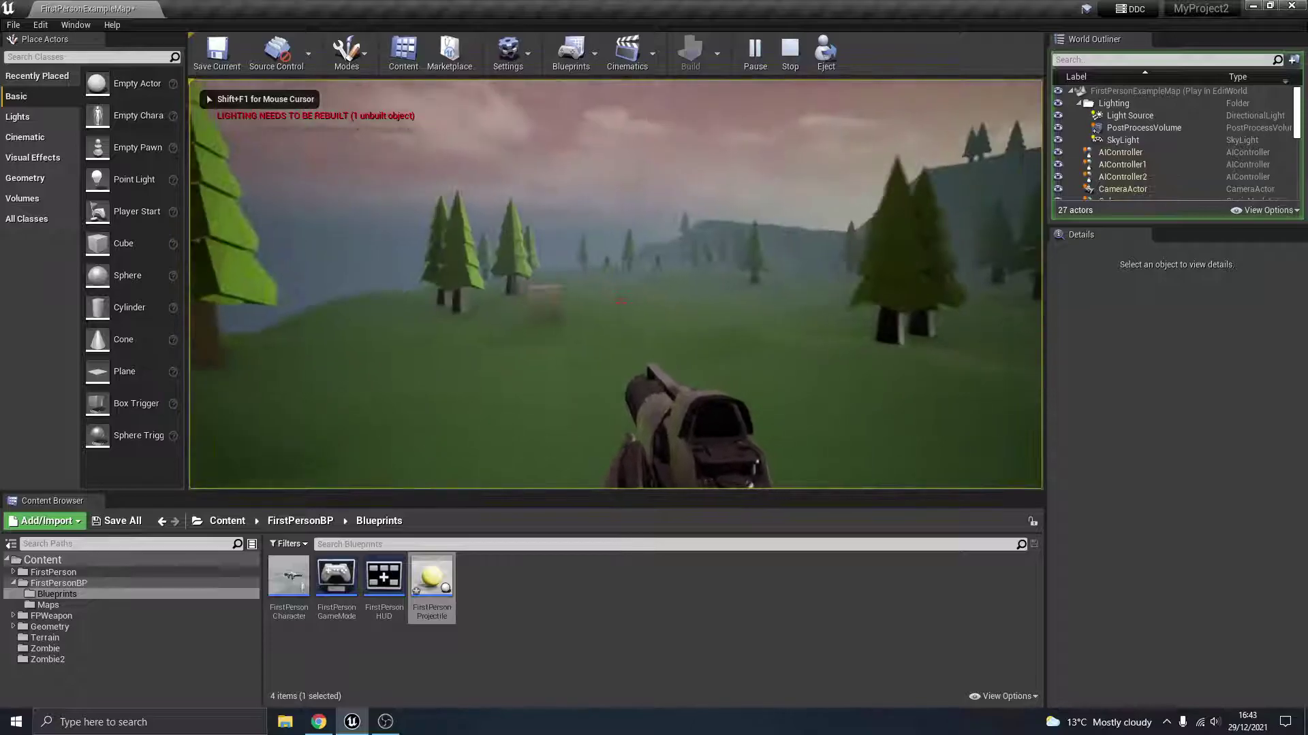
{"action": "key", "text": "w"}
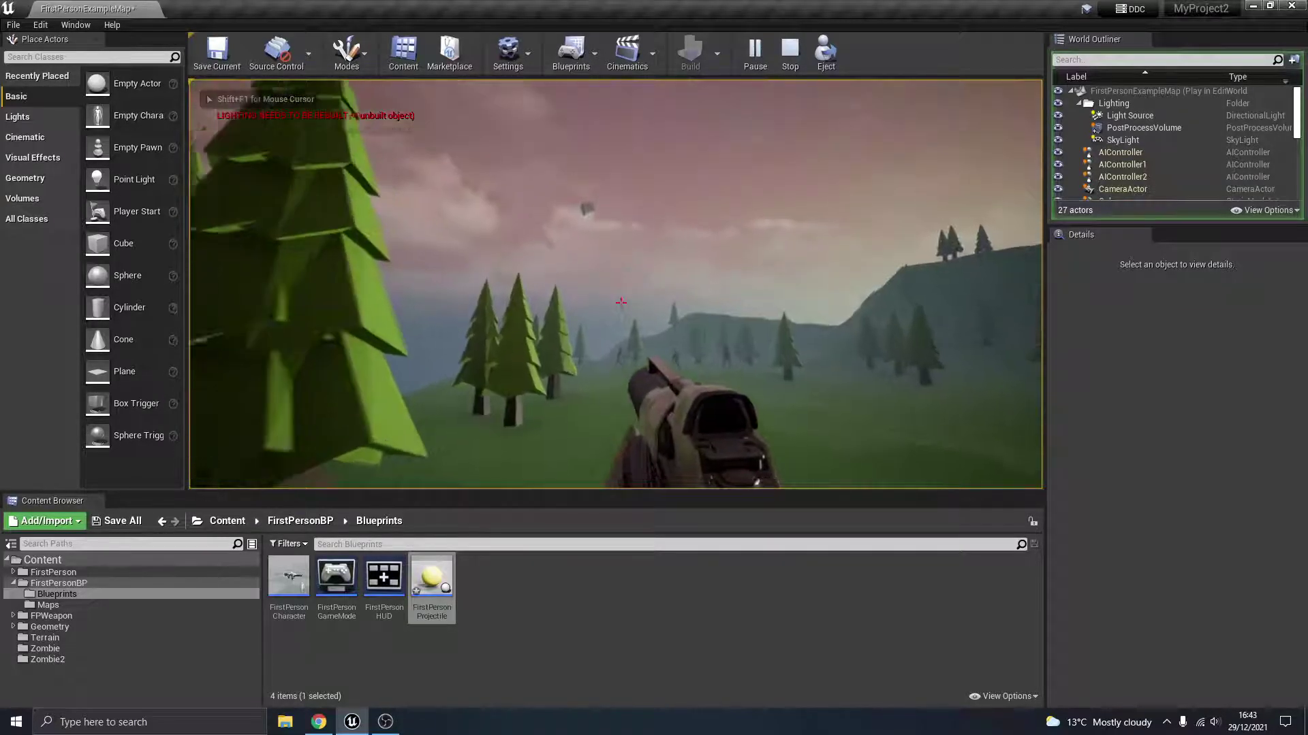
{"action": "key", "text": "w"}
{"action": "left_click", "coordinate": [621, 302]}
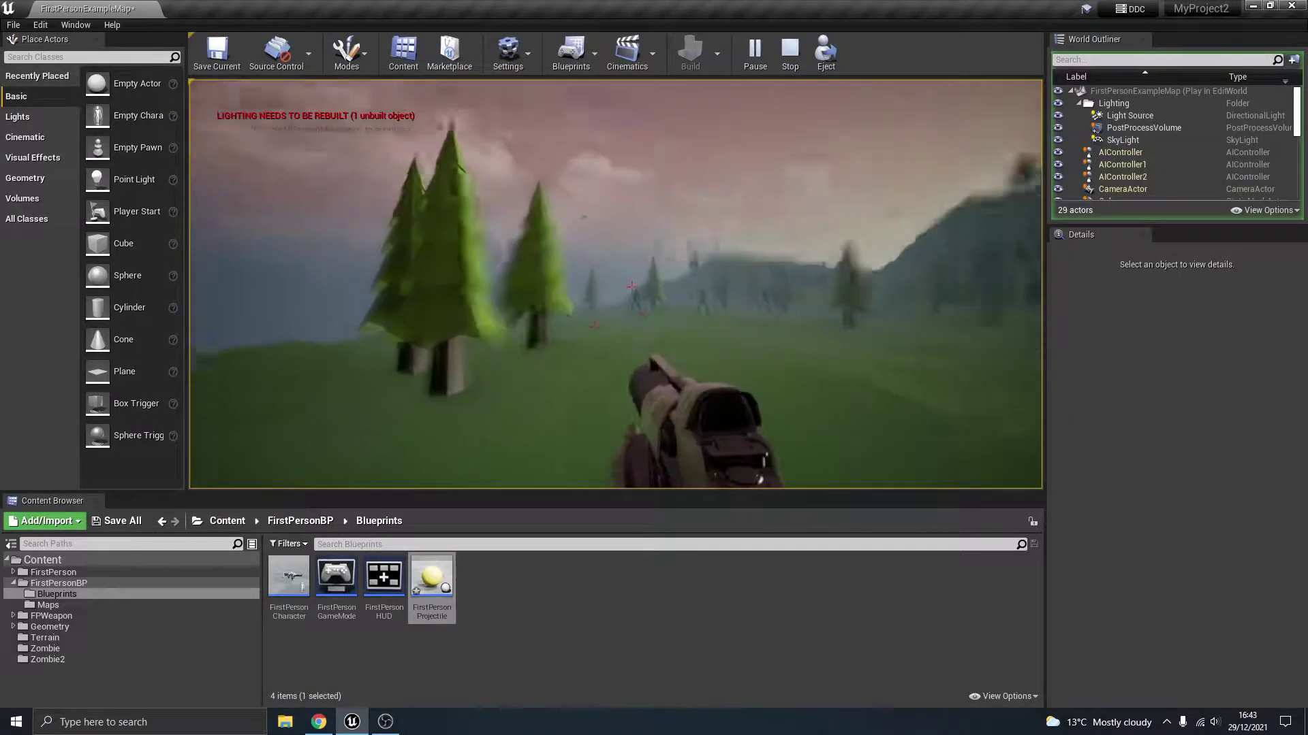
{"action": "left_click", "coordinate": [621, 303]}
{"action": "left_click", "coordinate": [621, 302]}
{"action": "left_click", "coordinate": [621, 303]}
{"action": "left_click", "coordinate": [621, 302]}
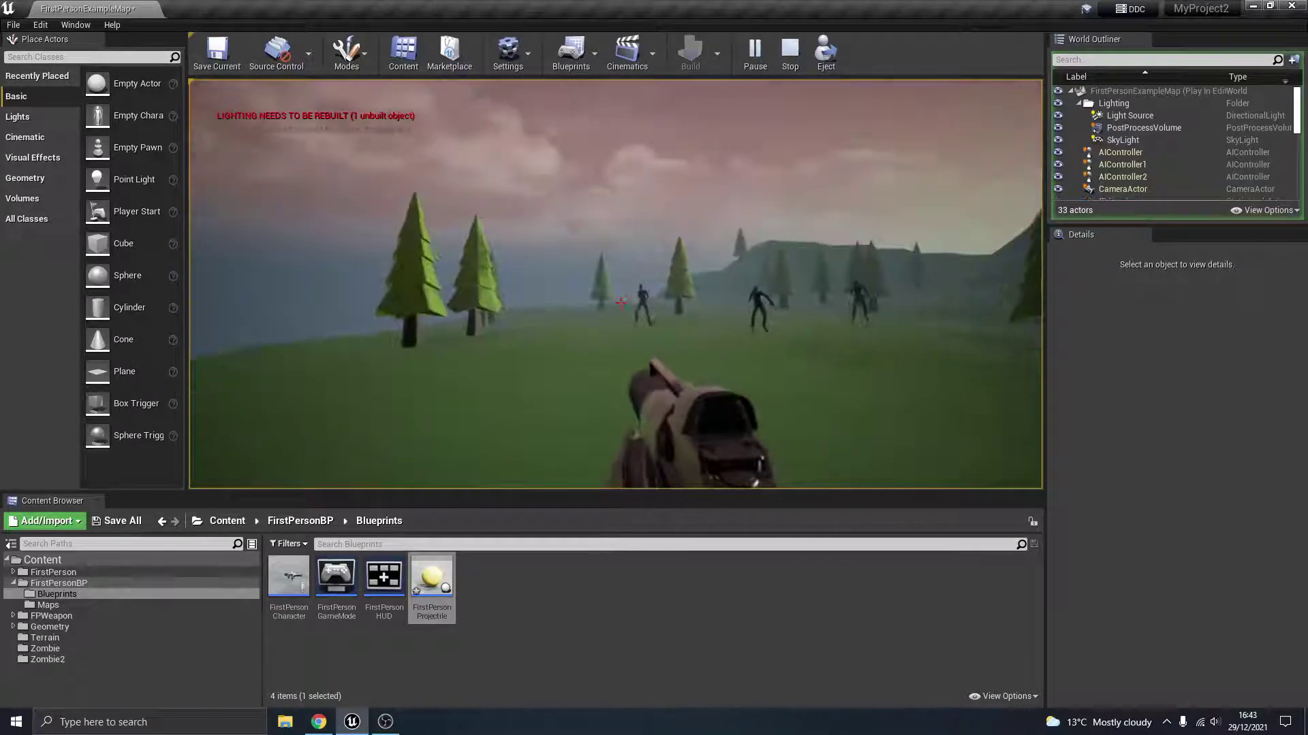
{"action": "key", "text": "Escape"}
Run the level again, approach the physics cube and shoot at it a few more times, then stop
{"action": "left_click", "coordinate": [754, 68]}
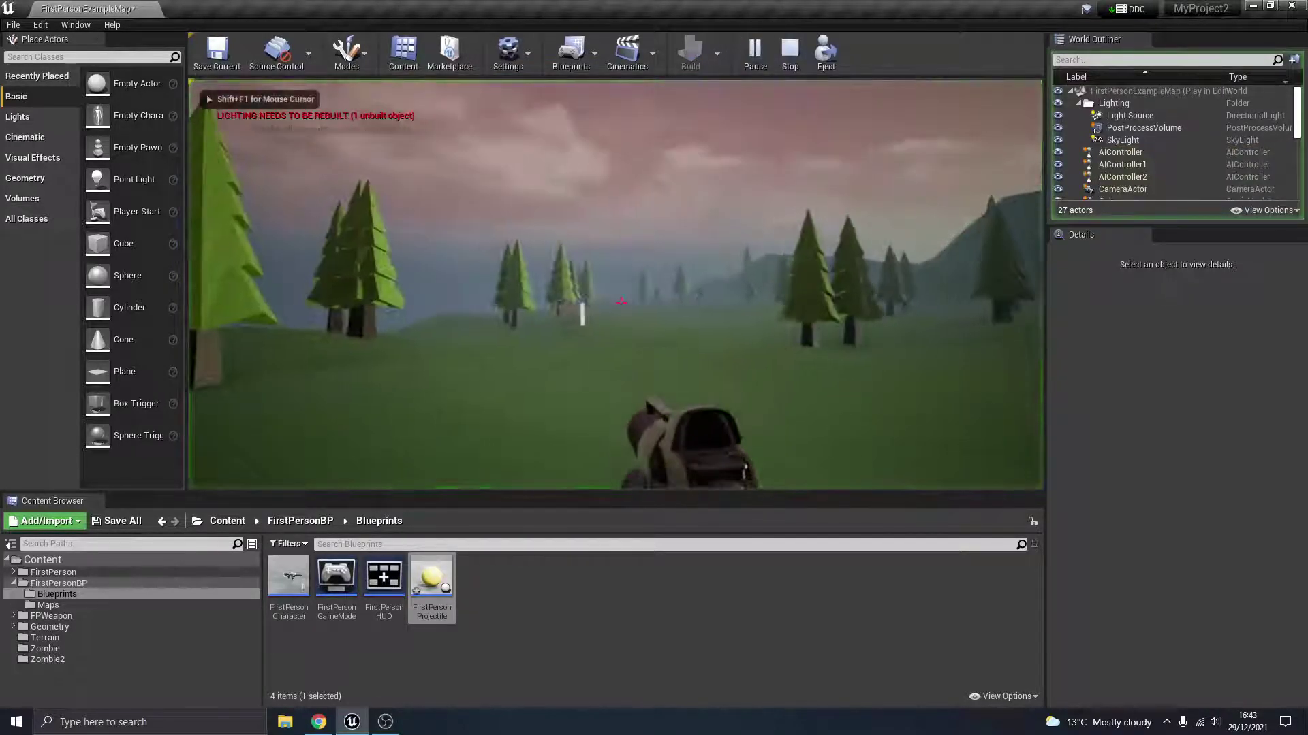
{"action": "key", "text": "w"}
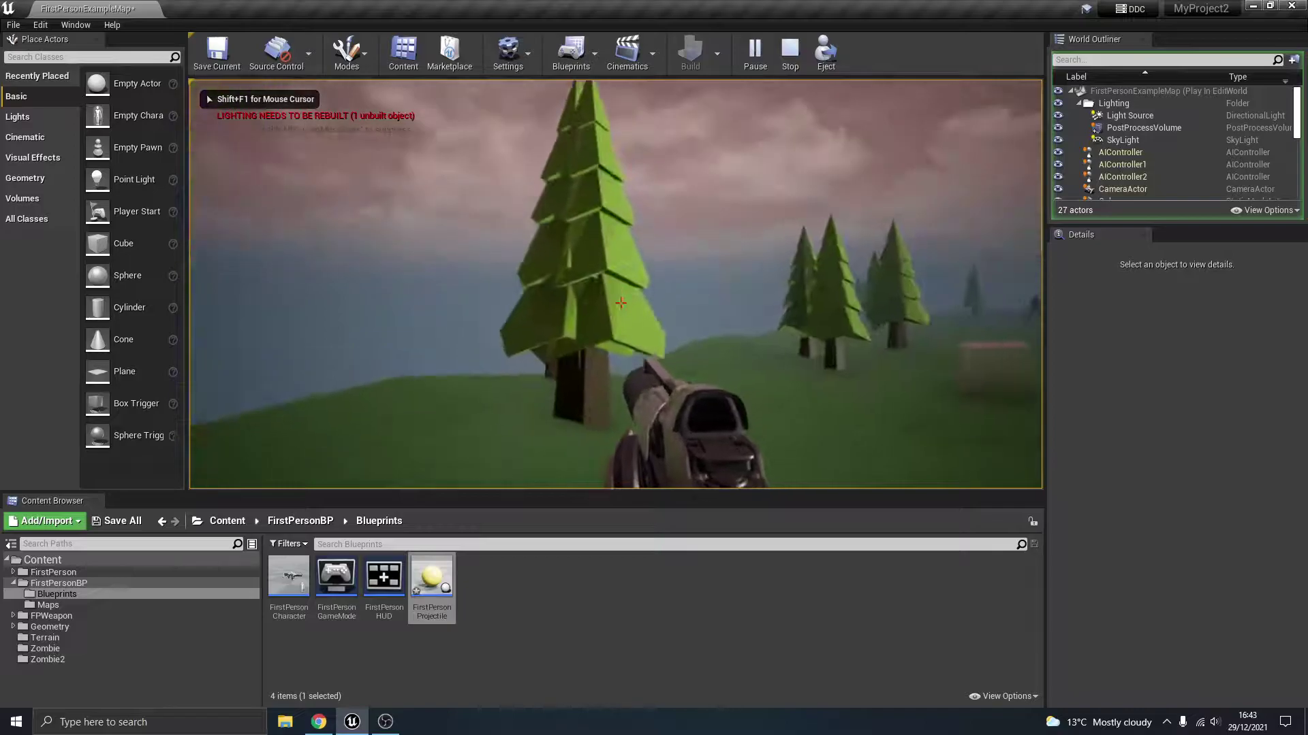
{"action": "left_click", "coordinate": [621, 302]}
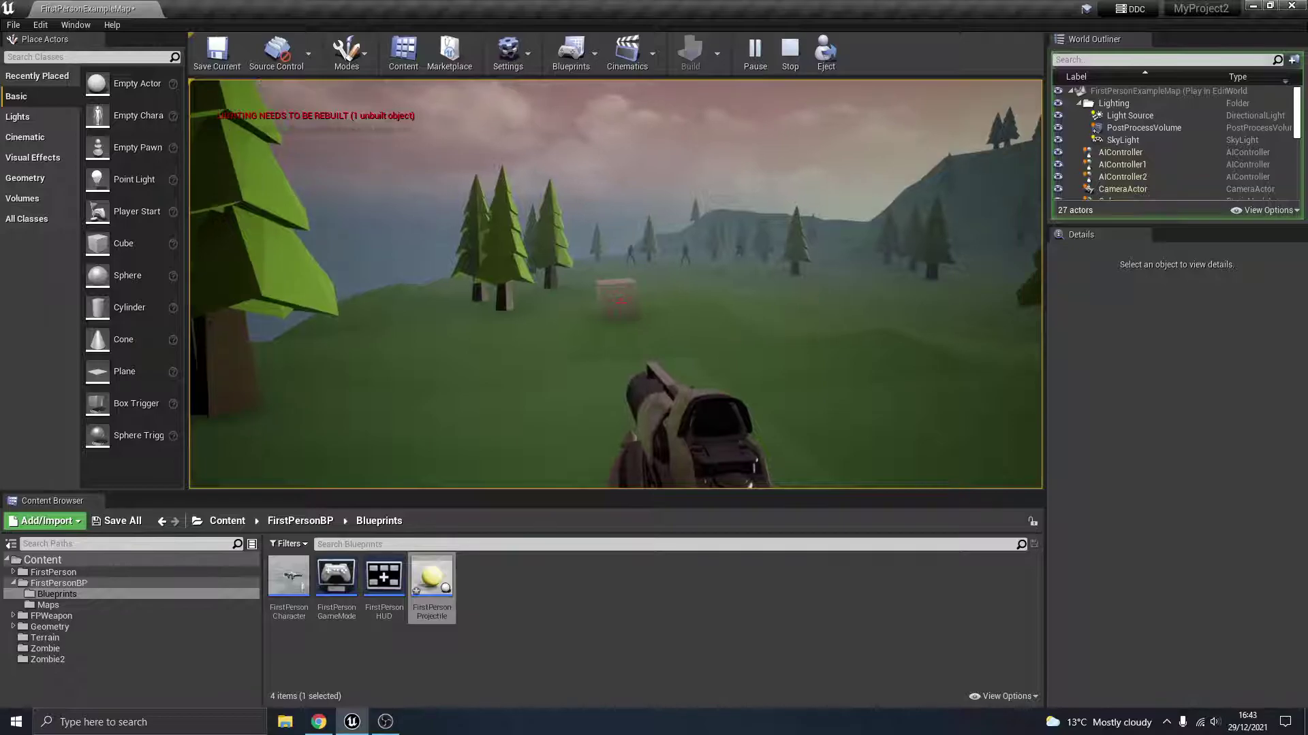
{"action": "left_click", "coordinate": [620, 301]}
{"action": "key", "text": "w"}
{"action": "left_click", "coordinate": [620, 302]}
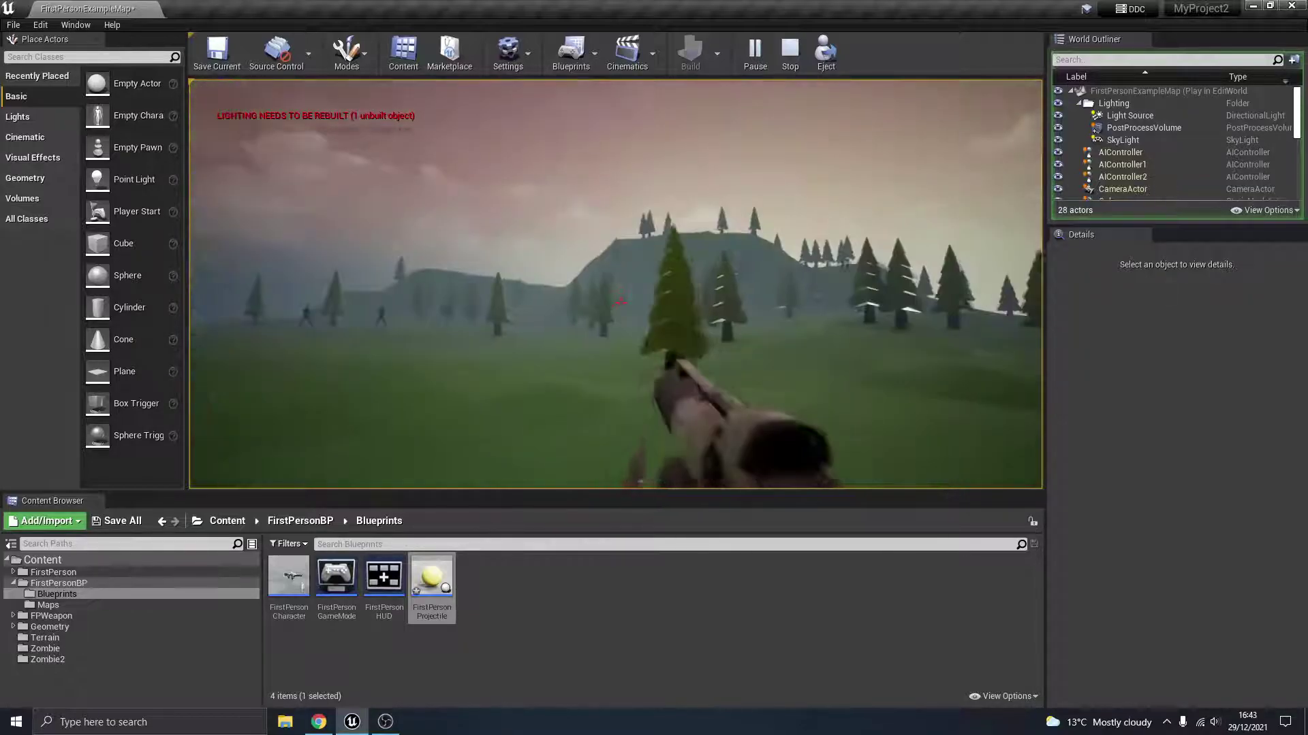
{"action": "left_click", "coordinate": [620, 302]}
{"action": "key", "text": "Escape"}
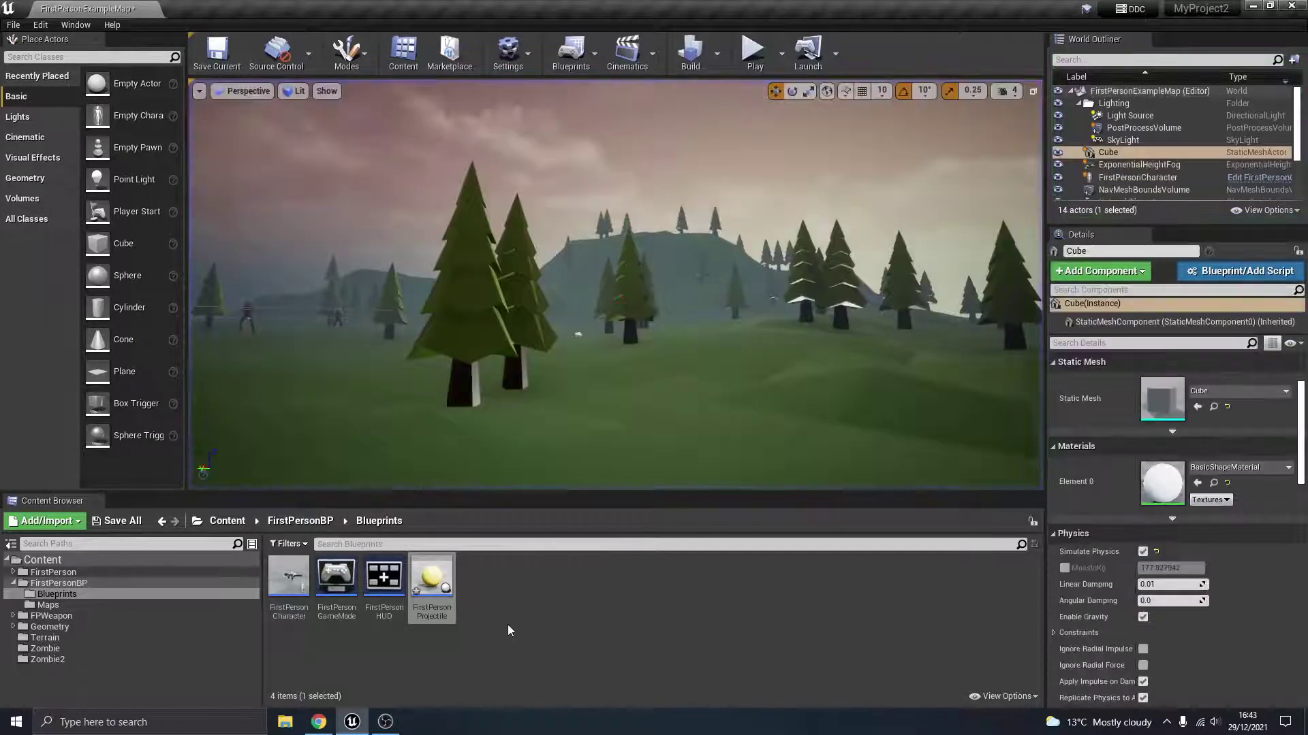
Reopen FirstPersonProjectile, review the Projectile component's speed and bounce settings in the Viewport, and compile
{"action": "double_click", "coordinate": [432, 583]}
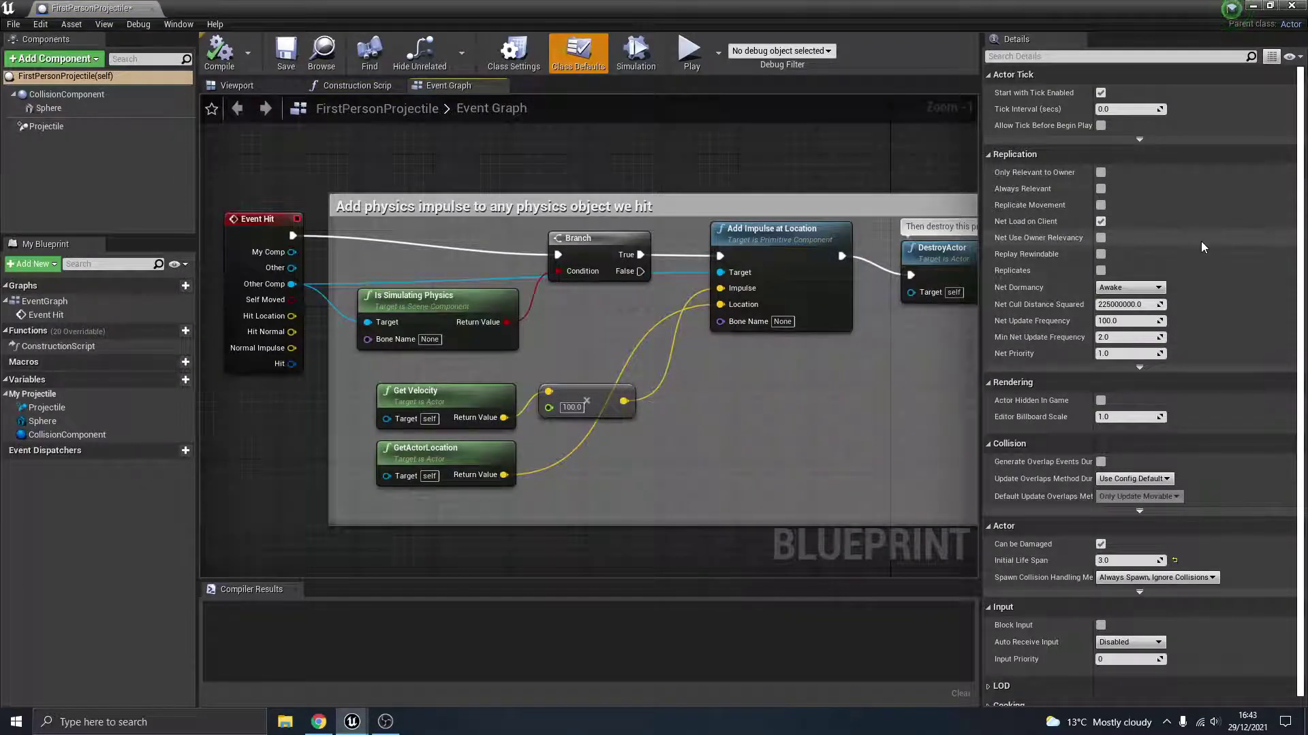
{"action": "left_click", "coordinate": [263, 88]}
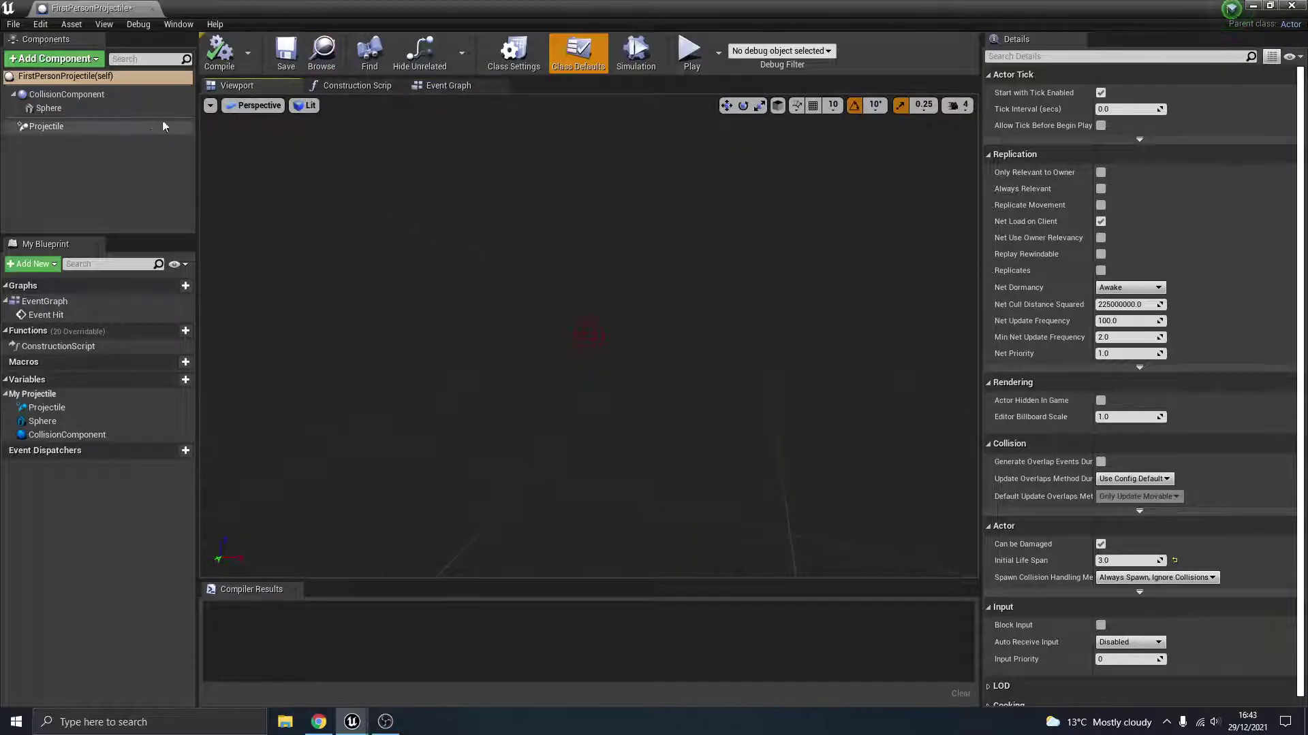
{"action": "left_click", "coordinate": [45, 126]}
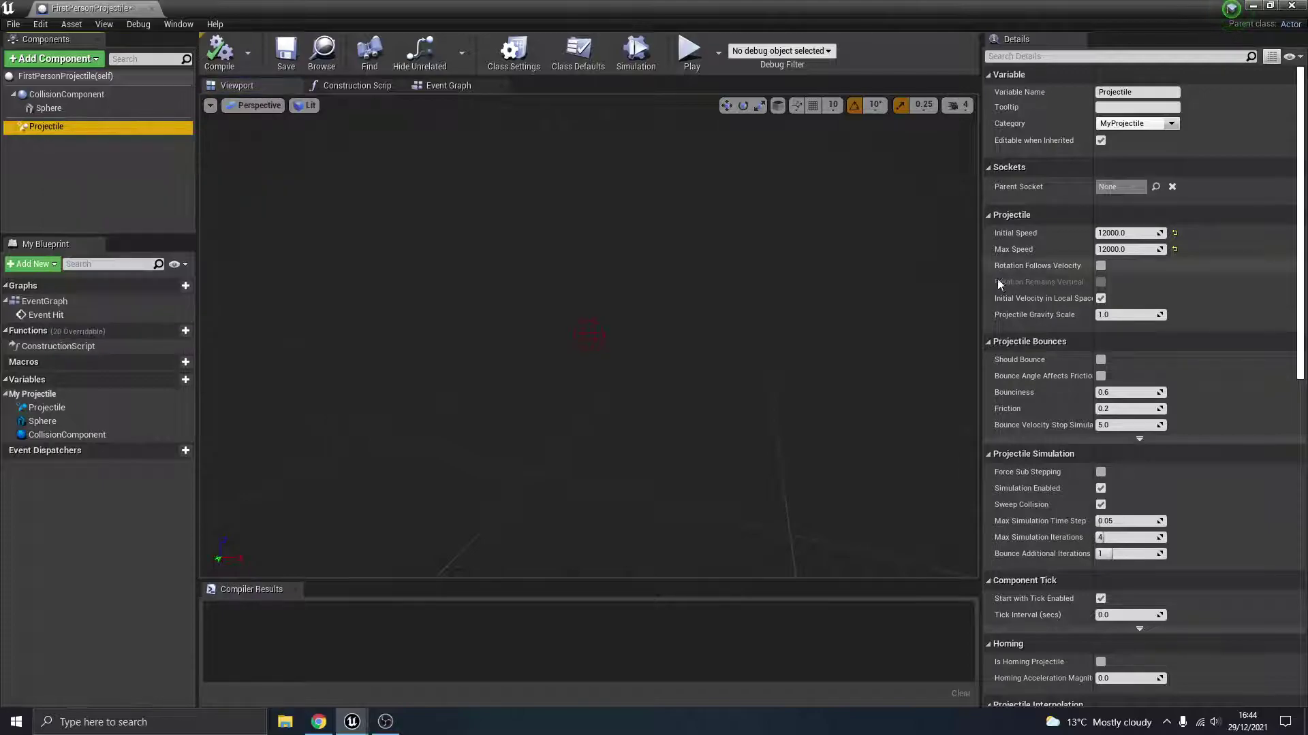
{"action": "left_click", "coordinate": [1130, 249]}
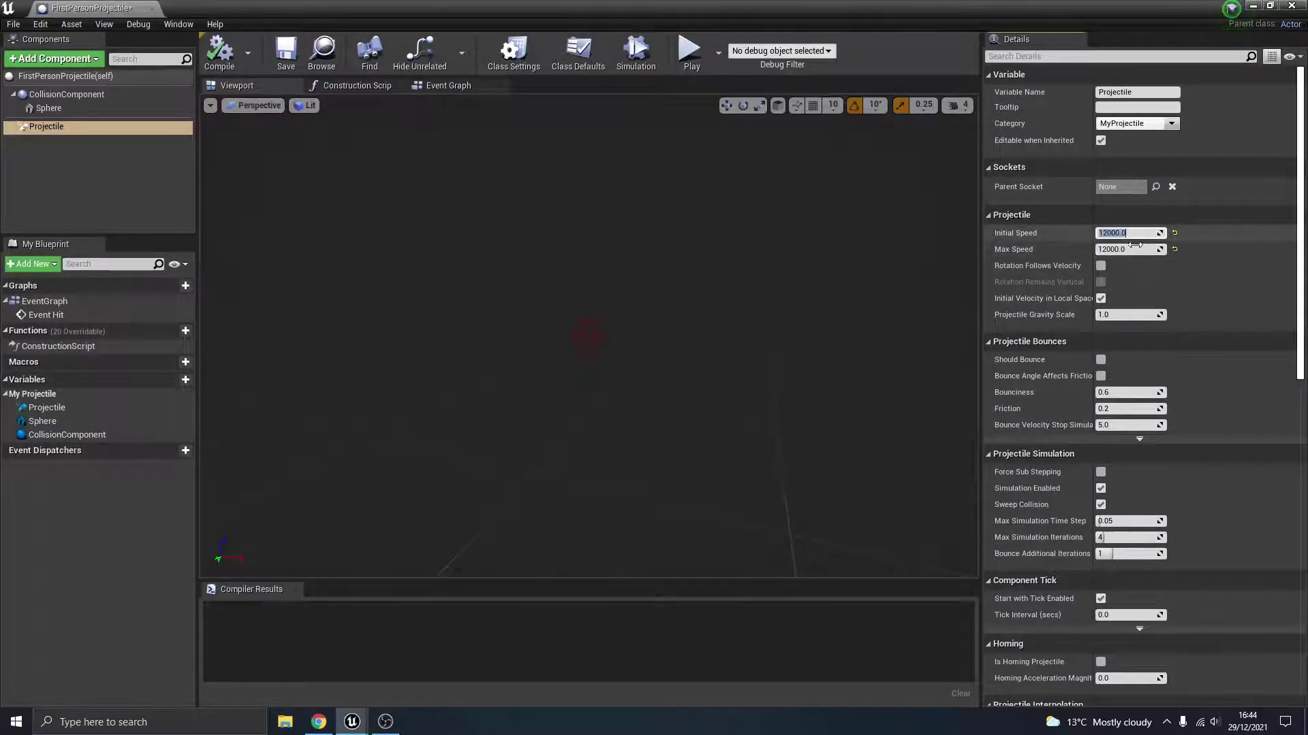
{"action": "left_click", "coordinate": [1134, 247]}
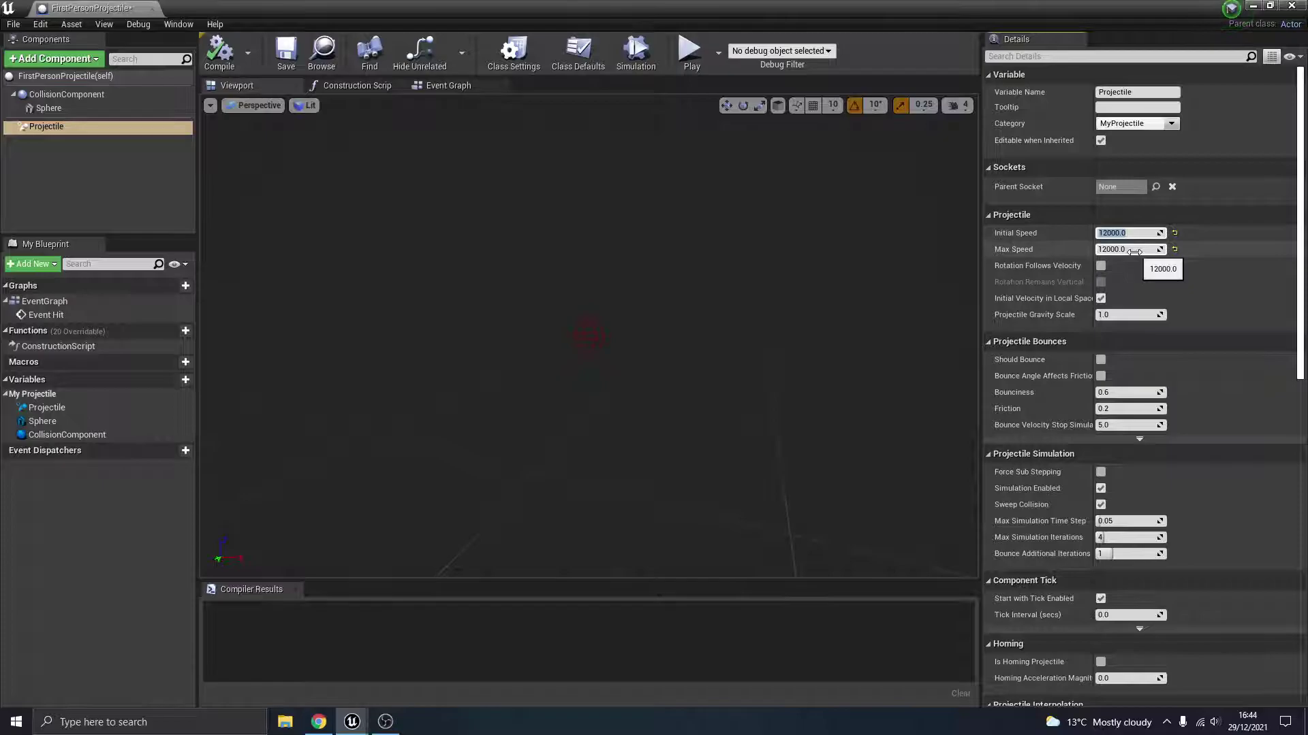
{"action": "left_click", "coordinate": [1133, 233]}
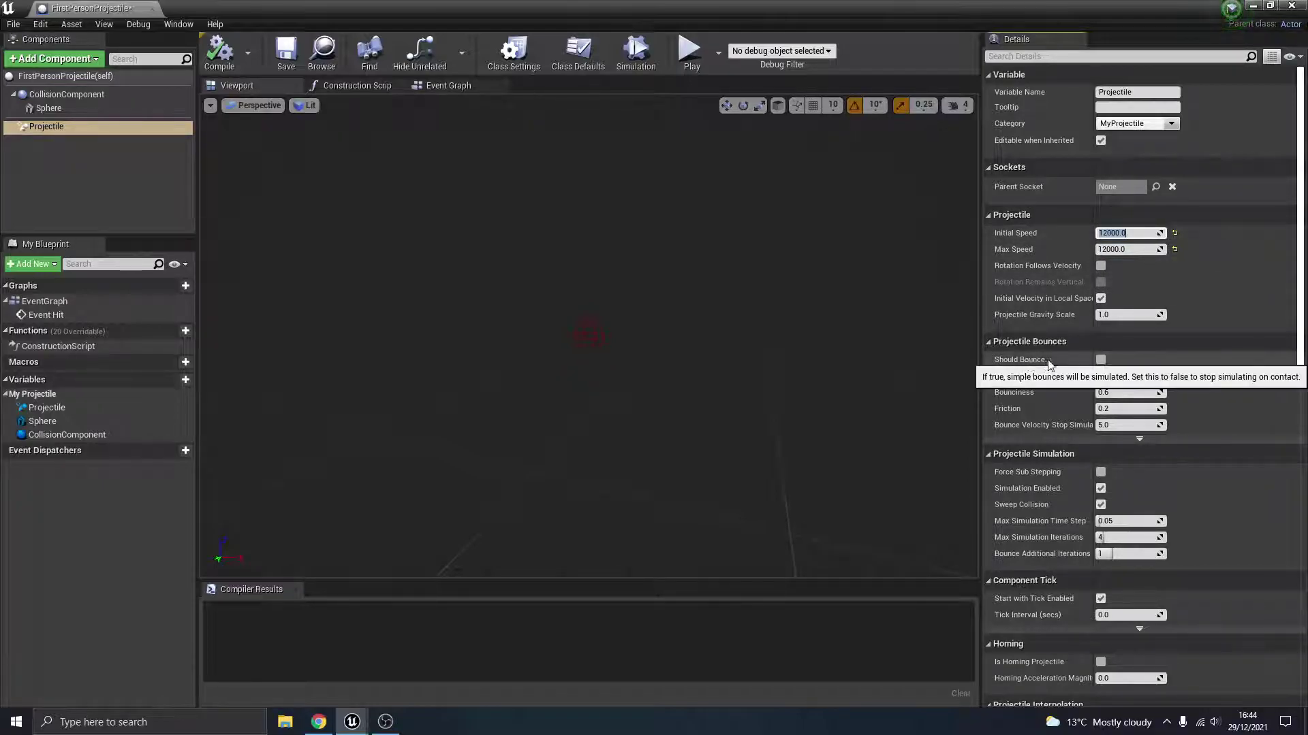
{"action": "left_click", "coordinate": [219, 51]}
Check the Sphere component's Static Mesh choices without picking one, then return to the level and look around
{"action": "left_click", "coordinate": [49, 108]}
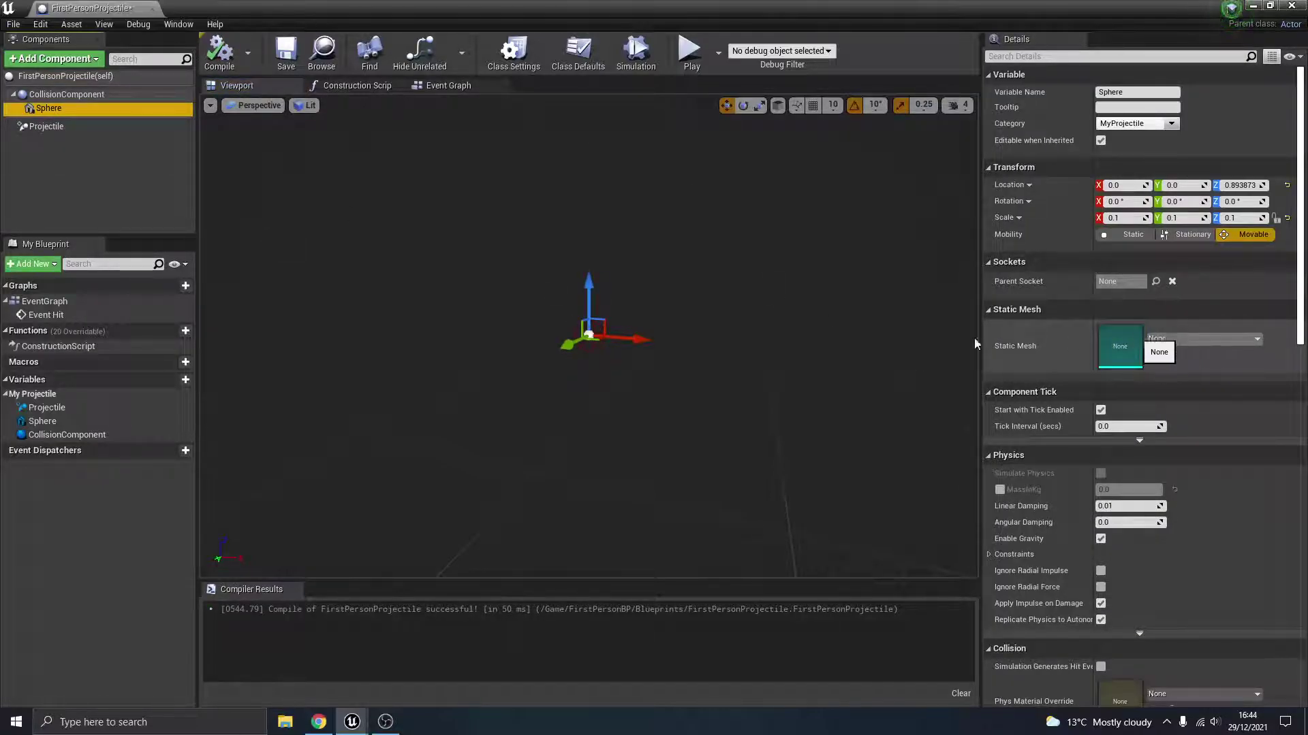
{"action": "left_click", "coordinate": [1175, 338]}
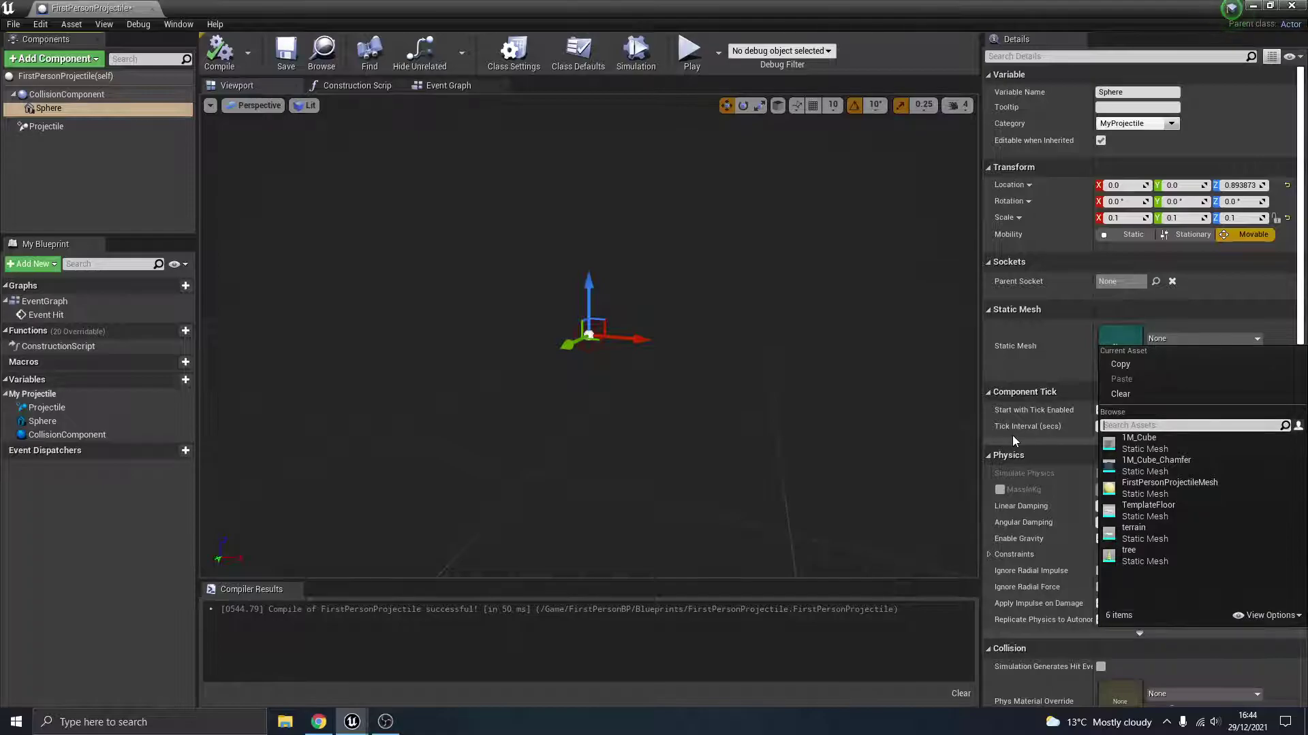
{"action": "left_click", "coordinate": [743, 369]}
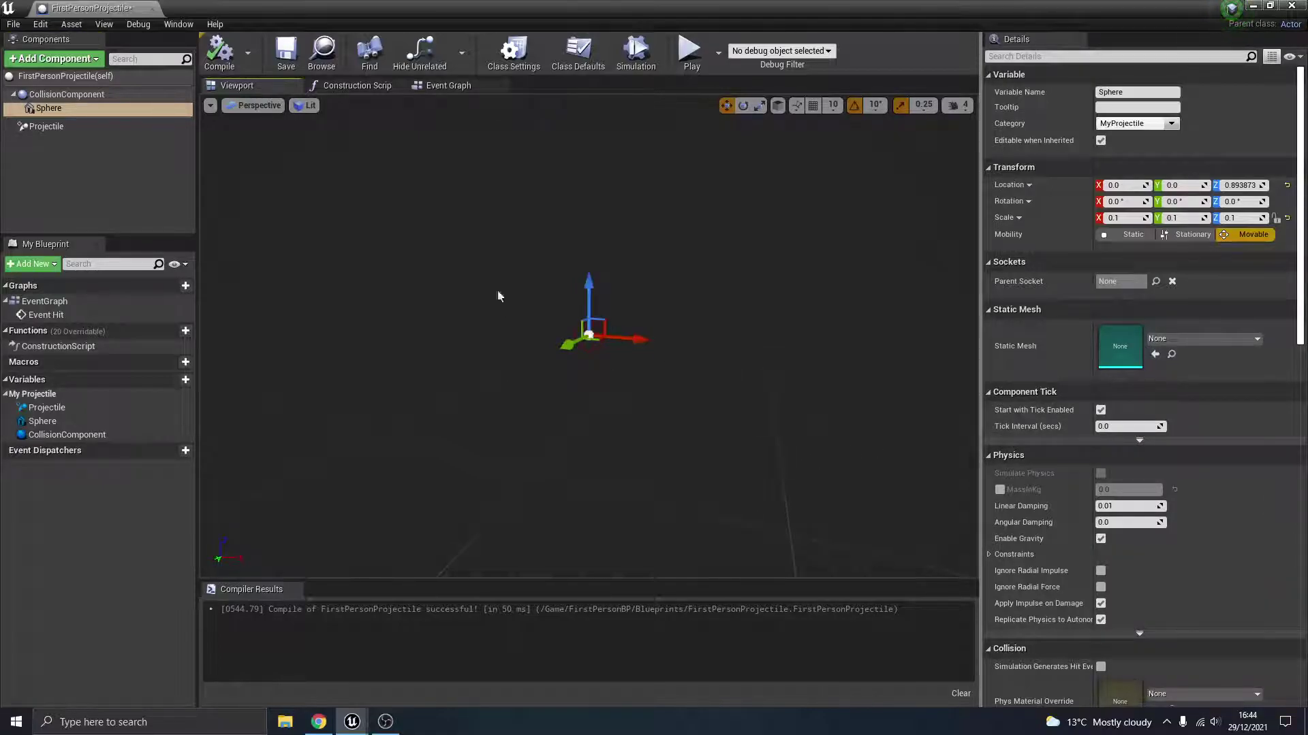
{"action": "left_click", "coordinate": [152, 12]}
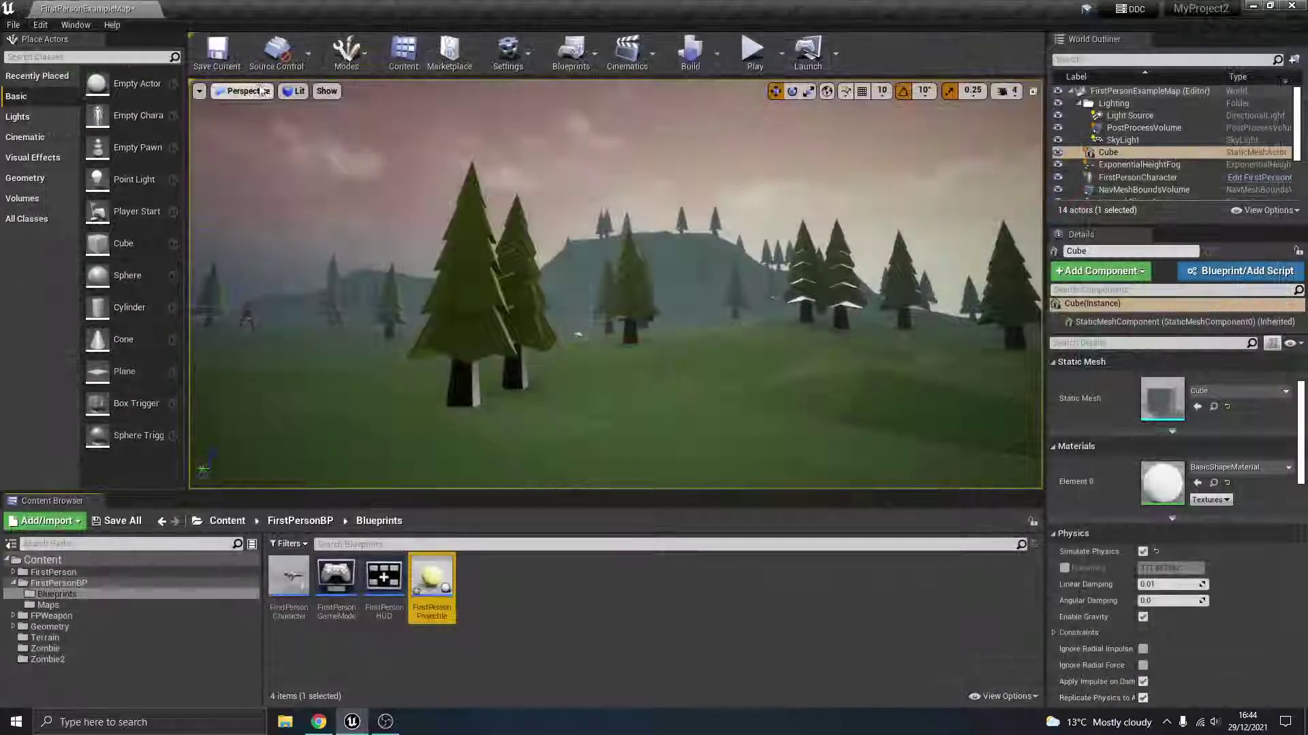
{"action": "right_click_drag", "start_coordinate": [607, 259], "coordinate": [454, 260]}
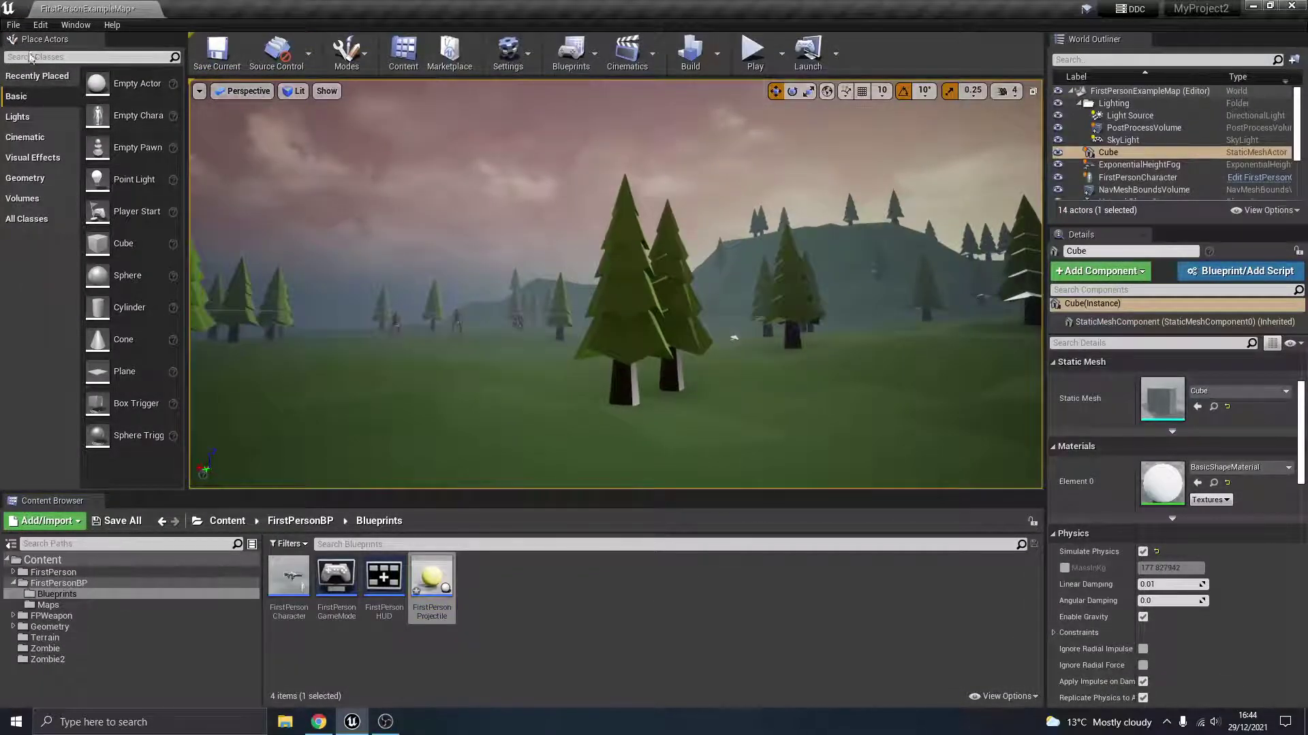